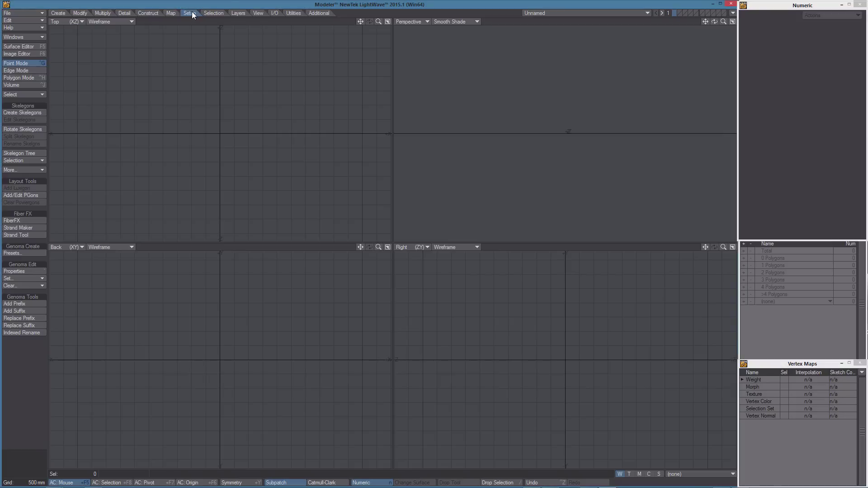
Draw one skelegon bone down from the origin in the Top view, then orbit and zoom the Perspective view to see it
left_click(27, 113)
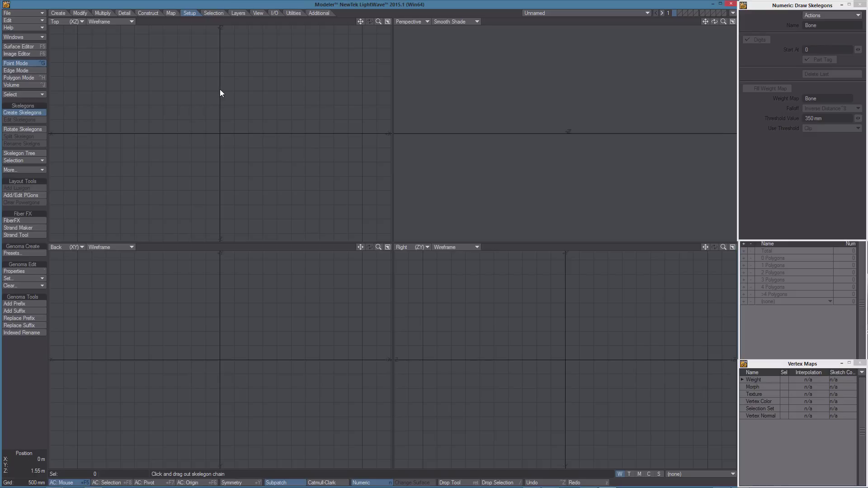
left_click_drag(220, 91, 219, 184)
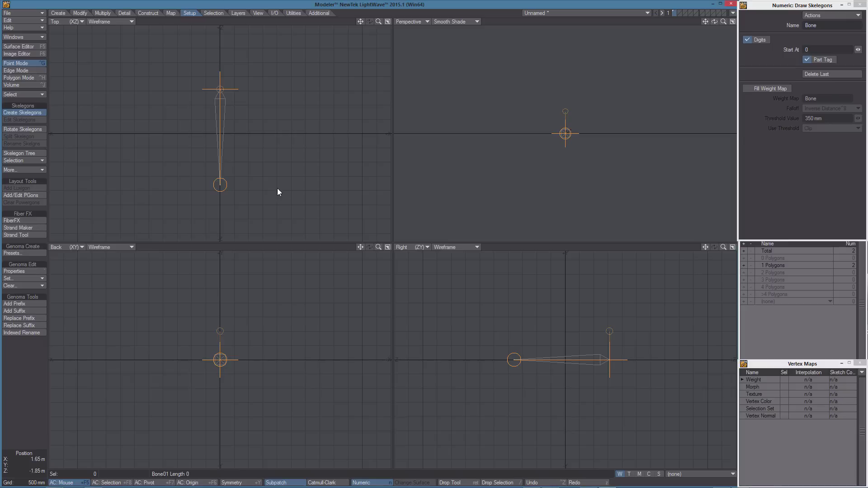
key("Return")
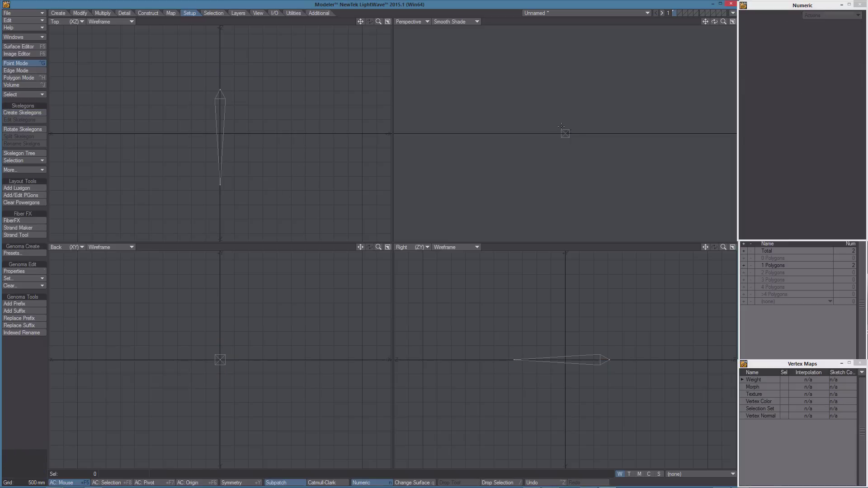
left_click_drag(613, 132, 574, 167, "alt")
scroll(584, 173, "up", 2)
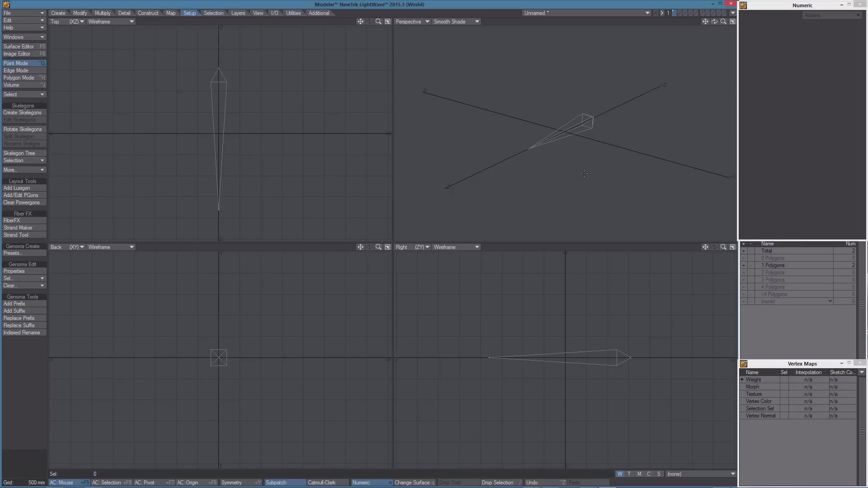
Select the skelegon in Polygon mode and apply Genoma's Default Tags to it
left_click(36, 77)
left_click(223, 126)
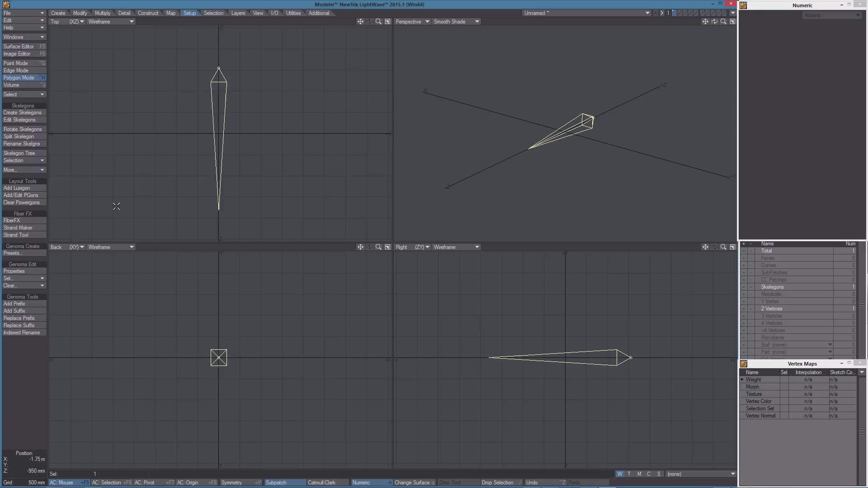
left_click(17, 279)
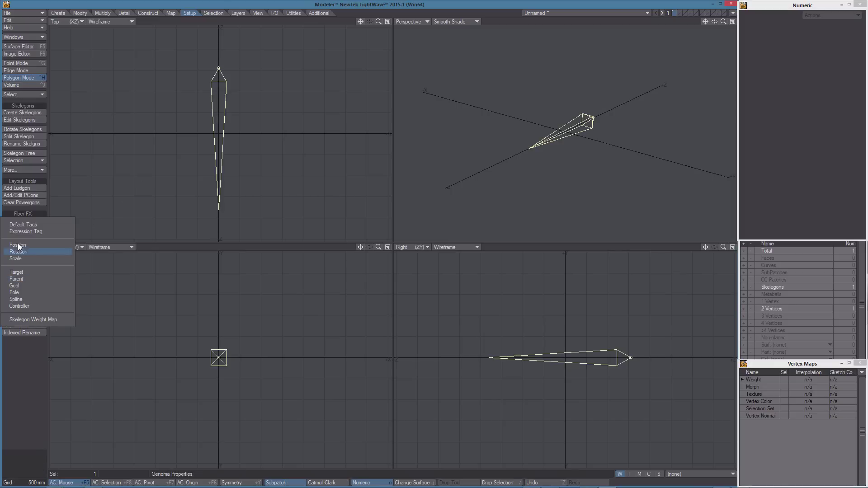
left_click(27, 225)
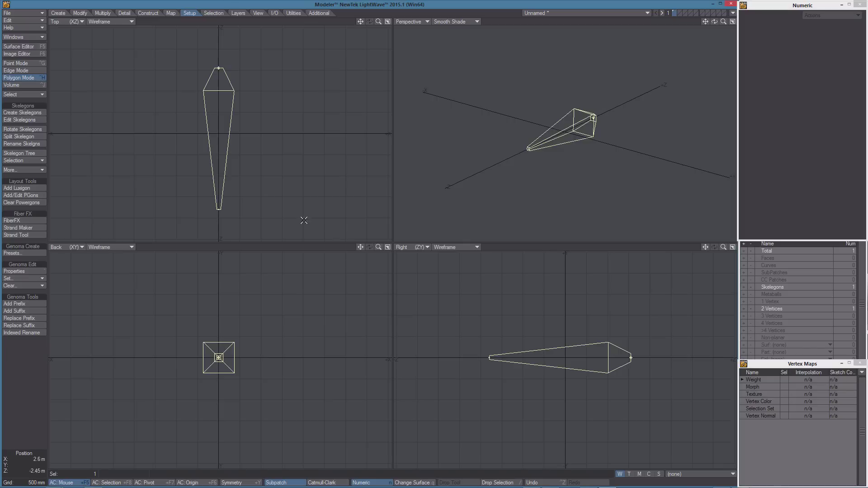
Save the object as 'Genoma2_test' with Save Object As
left_click(22, 13)
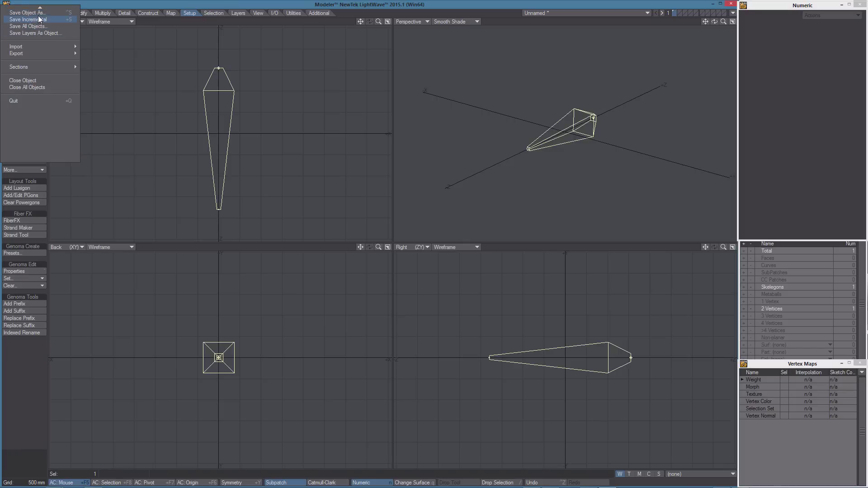
left_click(27, 13)
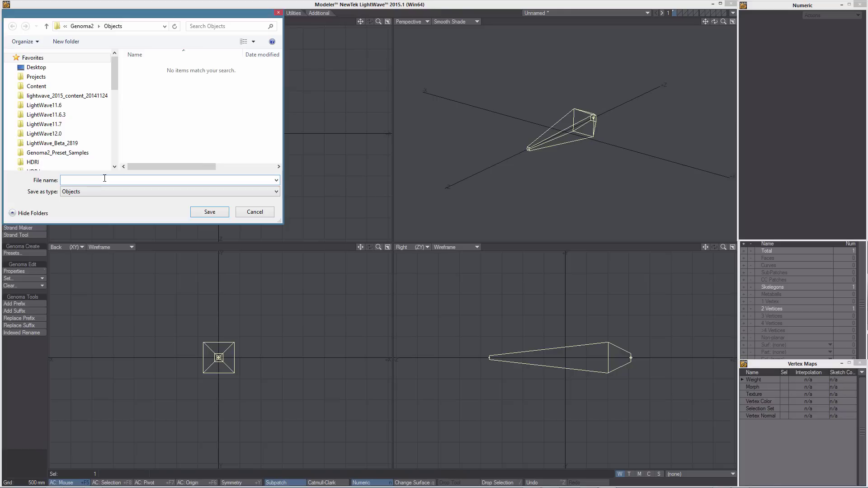
type("Genoma2_test")
key("Return")
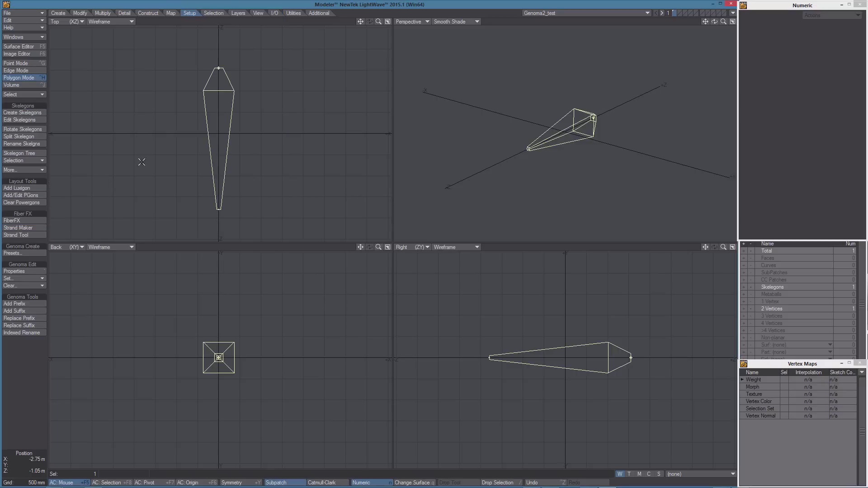
Send Genoma2_test to Layout and create a Genoma rig, undoing the accidental move
left_click(733, 13)
left_click(719, 27)
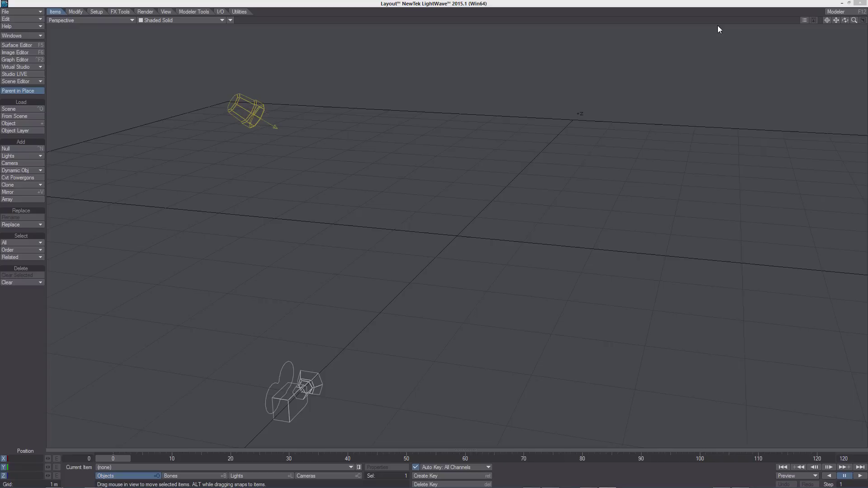
left_click_drag(476, 236, 344, 239, "alt")
left_click(96, 11)
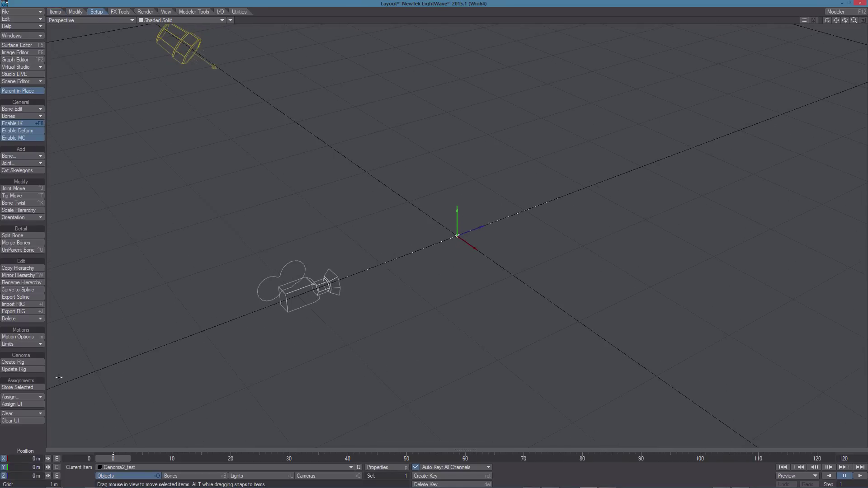
left_click(20, 362)
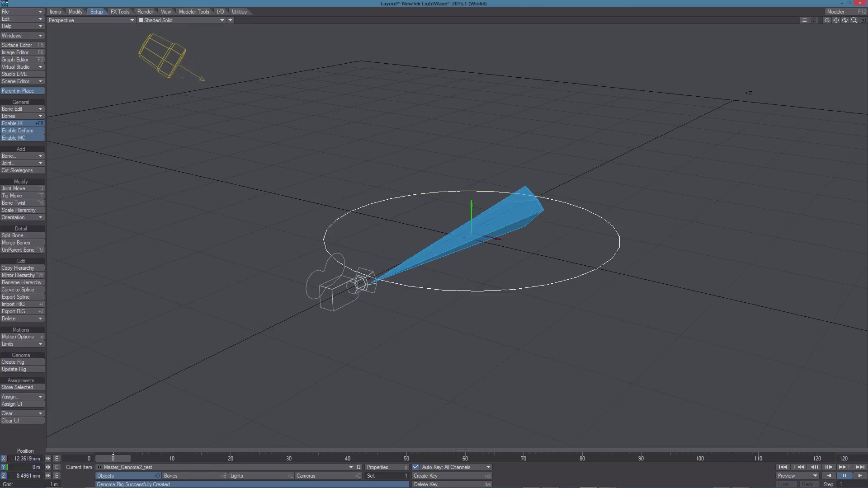
key("ctrl+z")
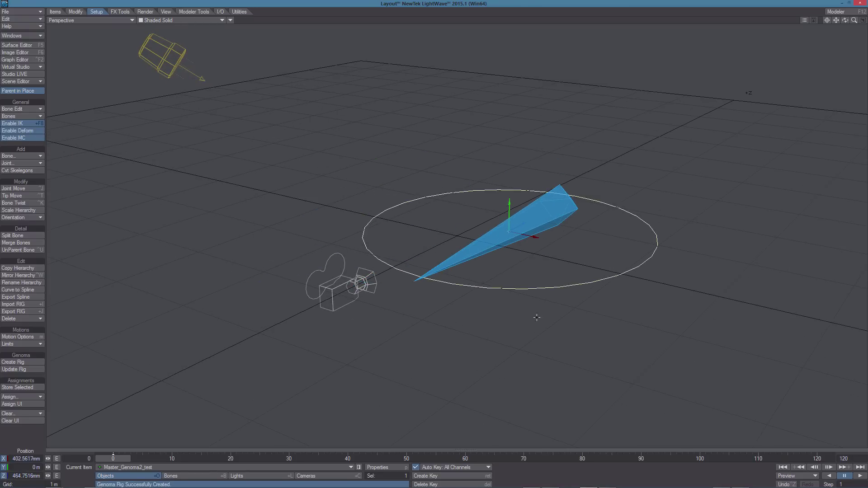
Select Bone01 with the Rotate tool, enabling heading, pitch and bank
left_click(501, 223)
key("h")
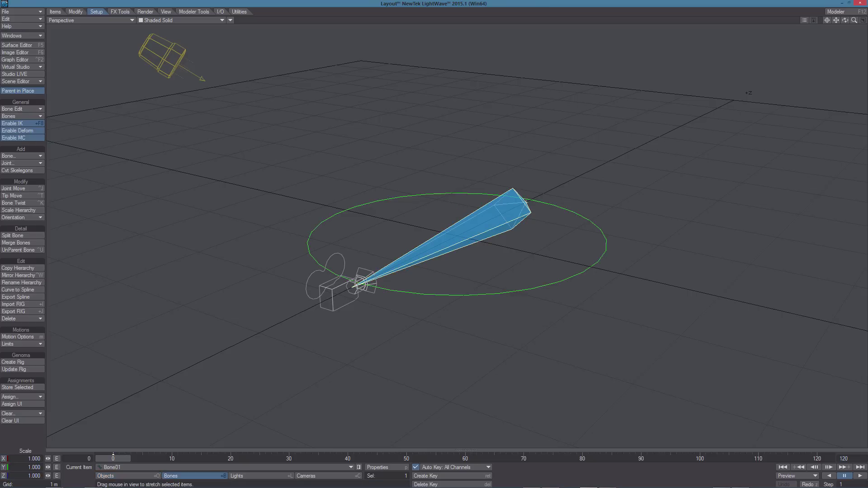
key("y")
left_click_drag(3, 459, 4, 476)
left_click_drag(503, 255, 516, 194, "alt")
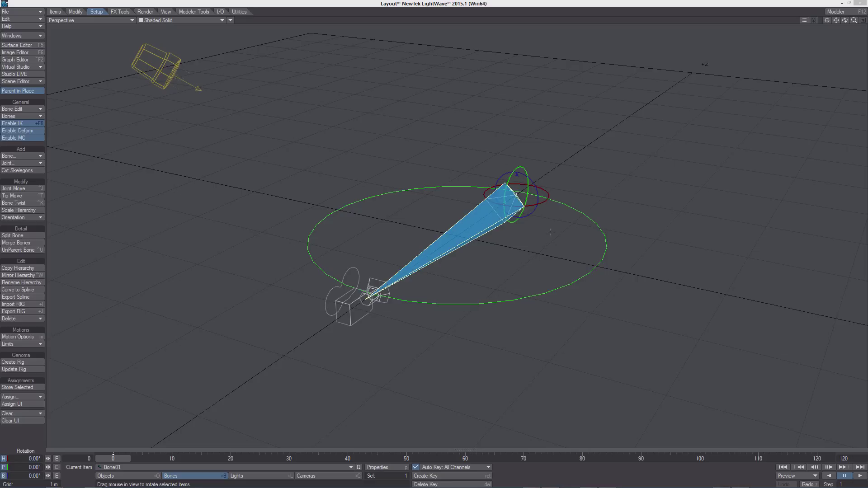
Back in Modeler, start Edit Skelegons on the bone and frame it in Perspective
left_click(838, 11)
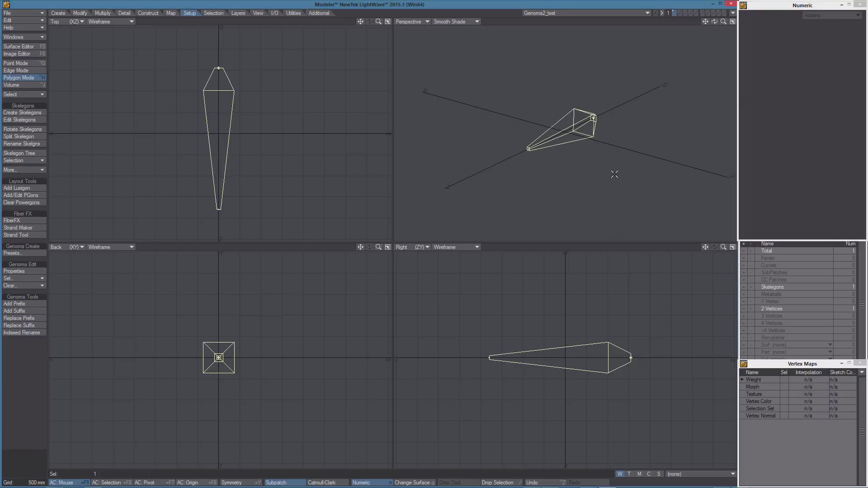
left_click_drag(558, 164, 581, 168, "alt")
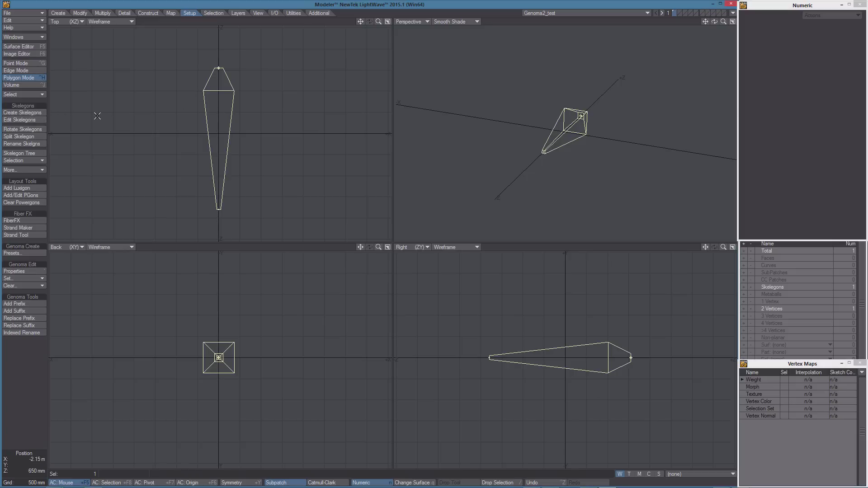
left_click(21, 120)
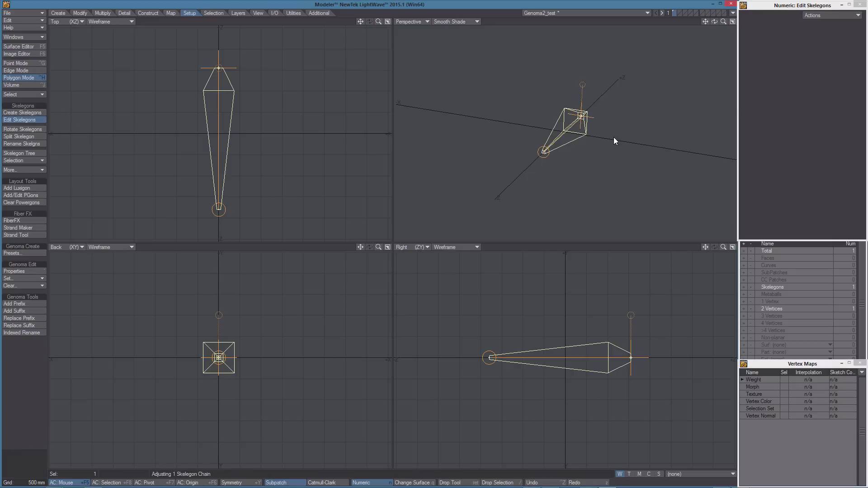
scroll(588, 151, "up", 5)
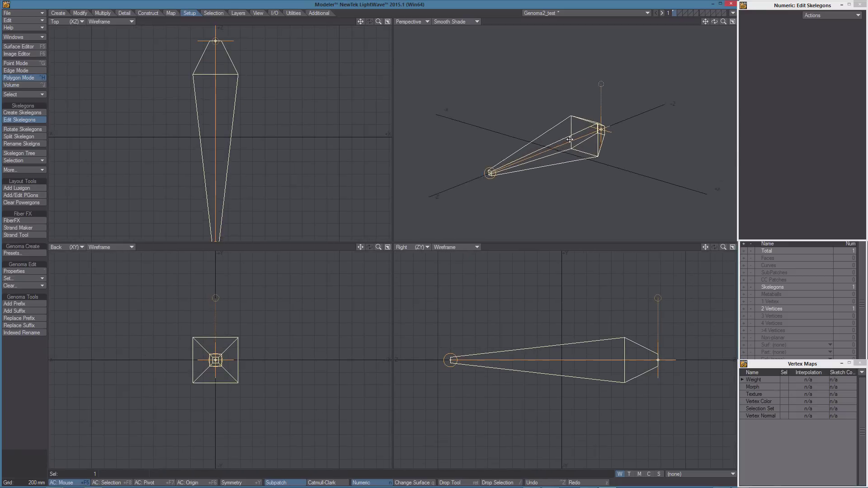
left_click_drag(576, 144, 582, 114, "alt")
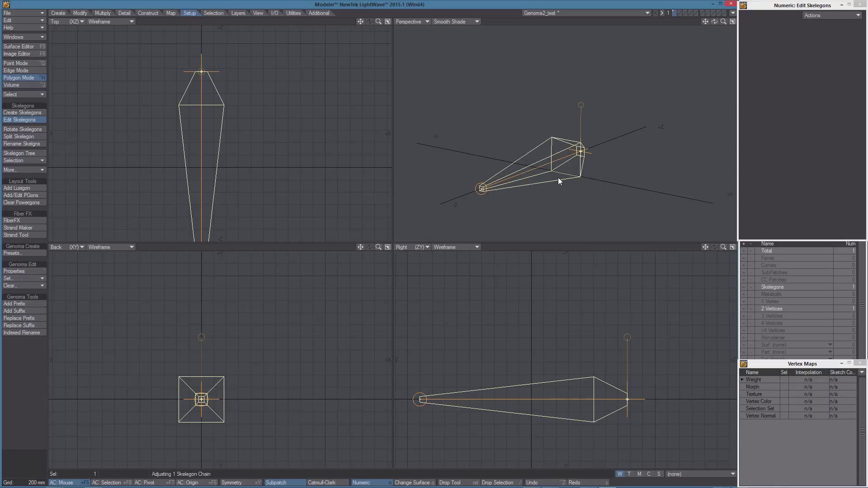
Drag the bank handle diagonally, commit the edit and return to Layout
left_click_drag(578, 135, 596, 115, "alt")
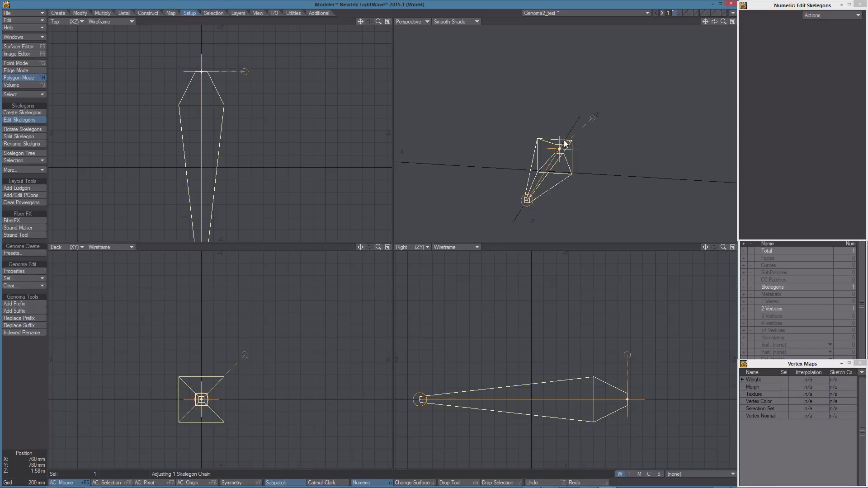
left_click_drag(562, 142, 542, 158, "alt")
key("Return")
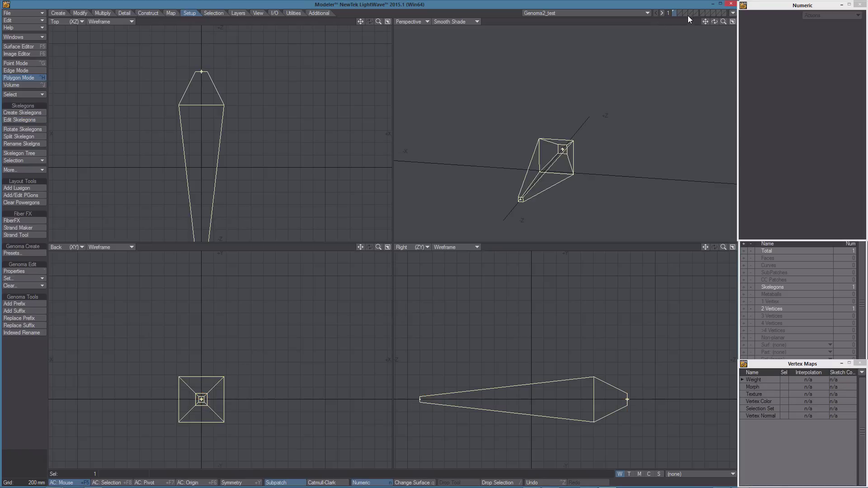
left_click(733, 15)
left_click(724, 13)
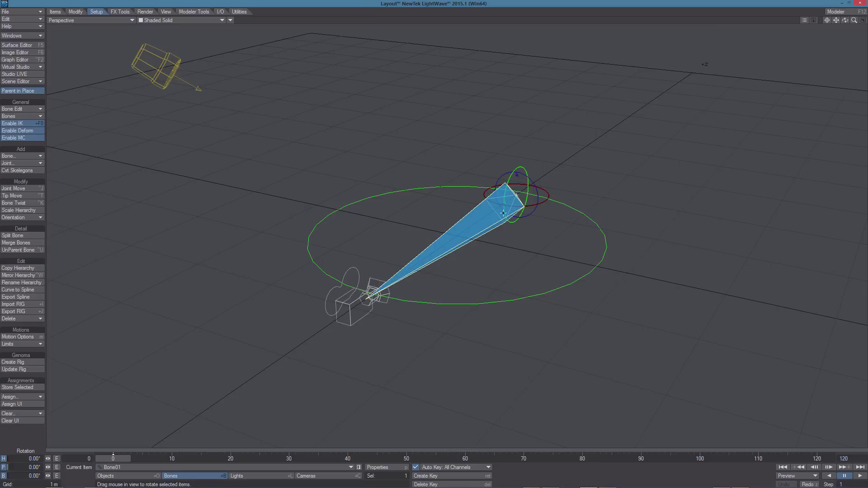
Update the Genoma rig from the edited skelegon and select the master control
key("shift+o")
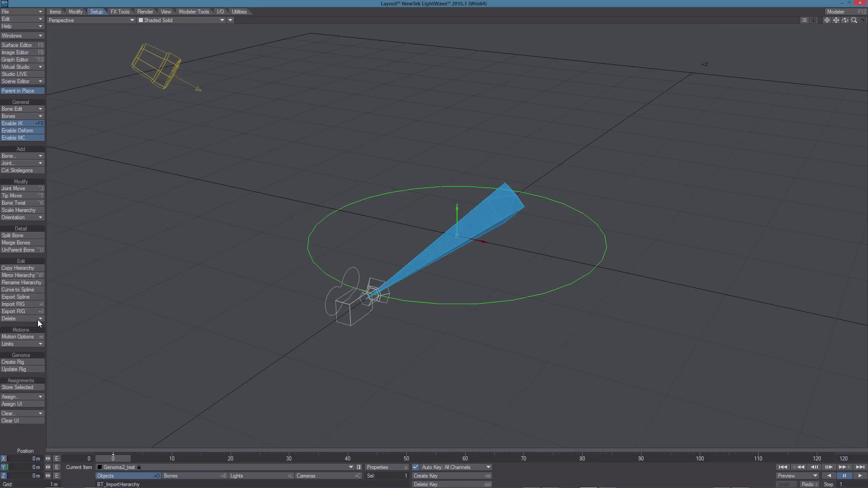
left_click(23, 369)
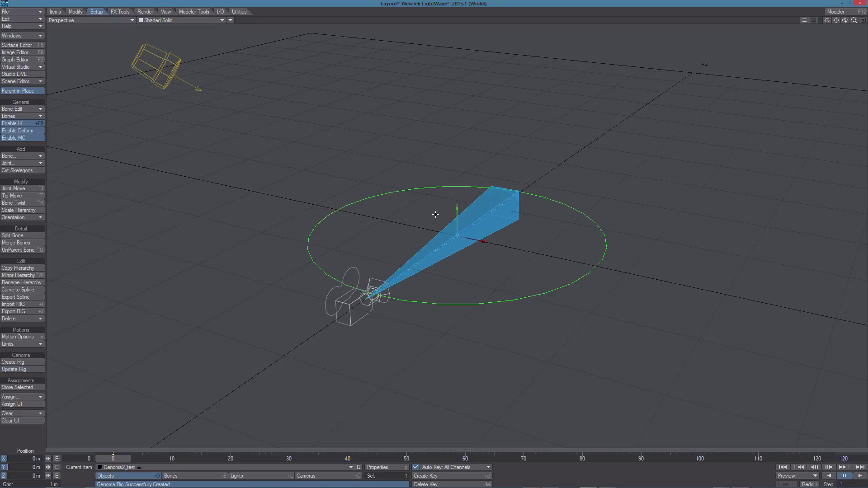
left_click(515, 229)
Switch to bones with the Rotate tool and enable the heading, pitch and bank channels
key("shift+b")
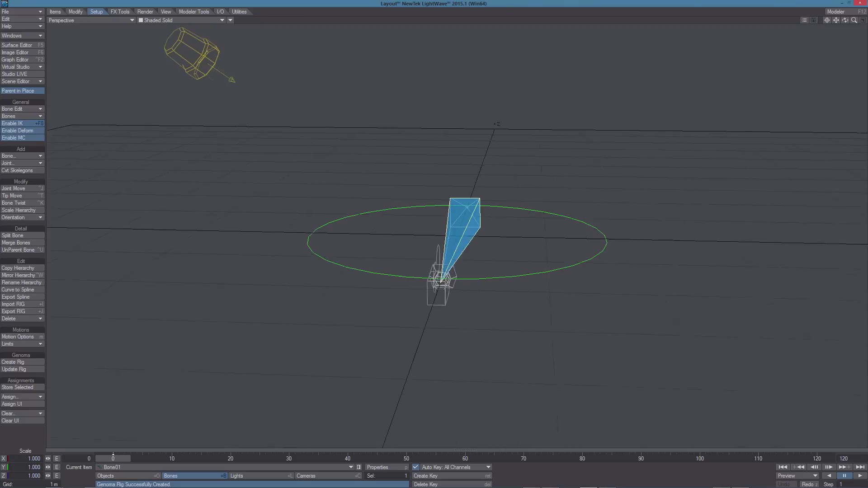
key("y")
left_click(3, 459)
left_click(3, 467)
left_click(3, 475)
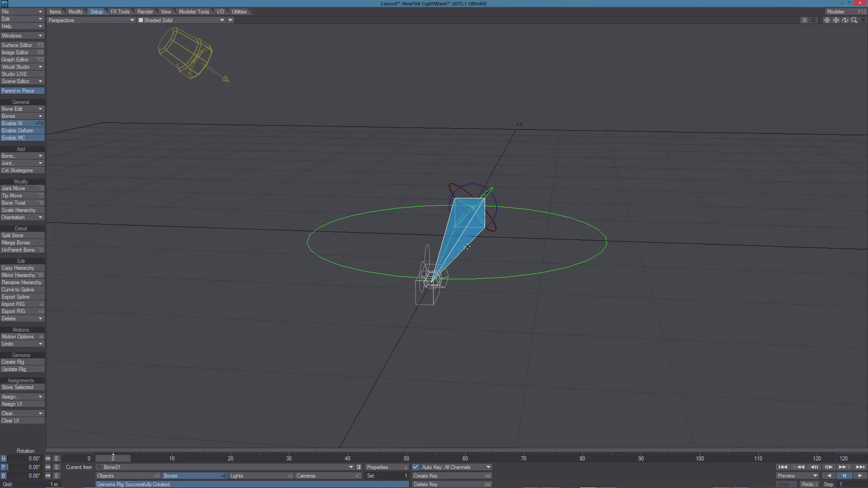
left_click_drag(457, 235, 470, 247, "alt")
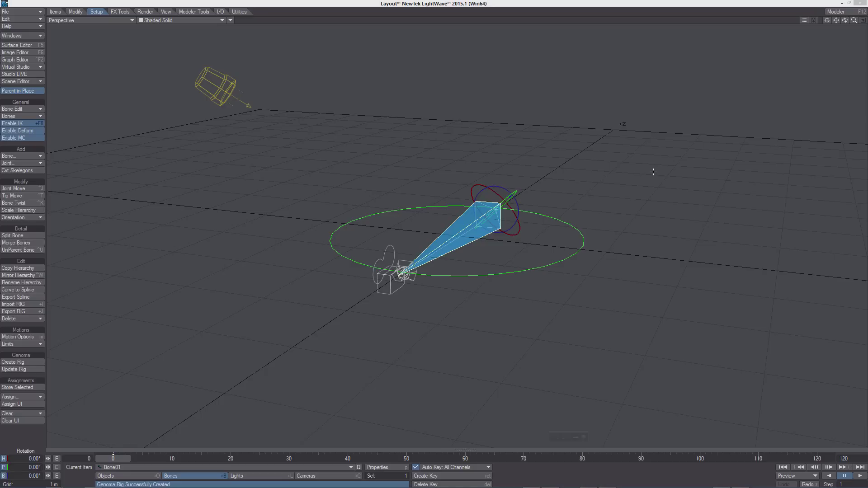
In Modeler, shift the skelegon right, then mirror a copy across the origin
key("F12")
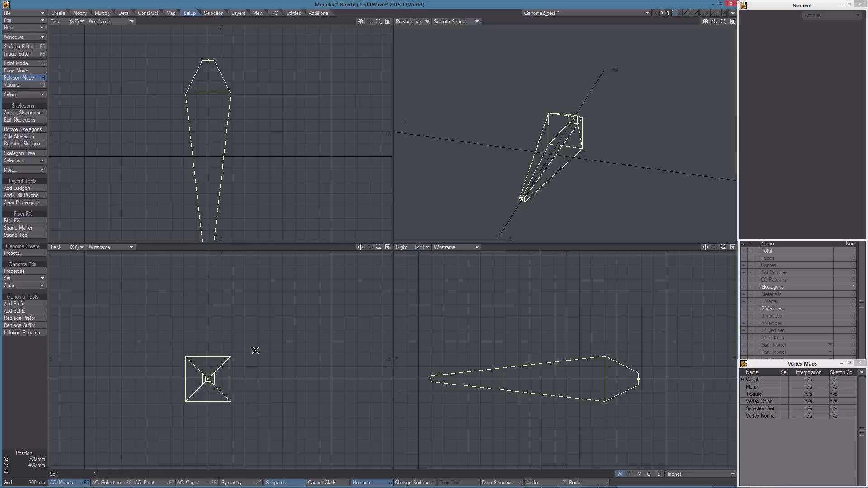
key("t")
left_click_drag(252, 349, 232, 345)
key("shift+v")
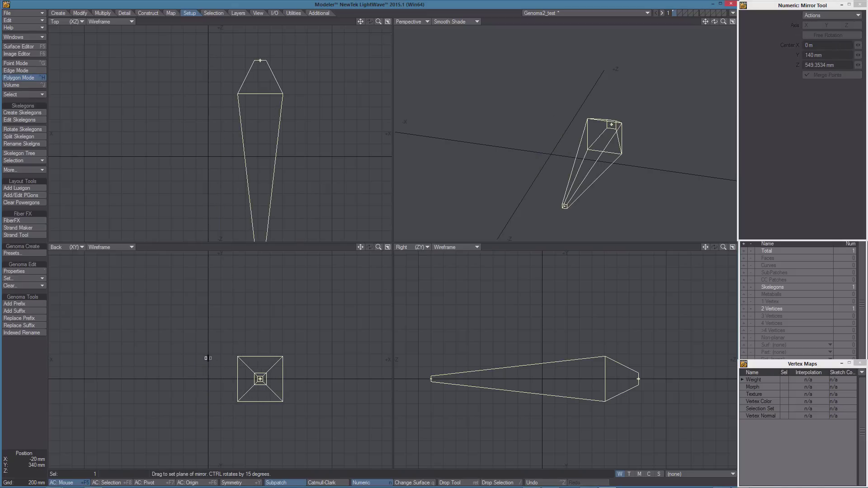
left_click_drag(208, 358, 203, 381)
key("space")
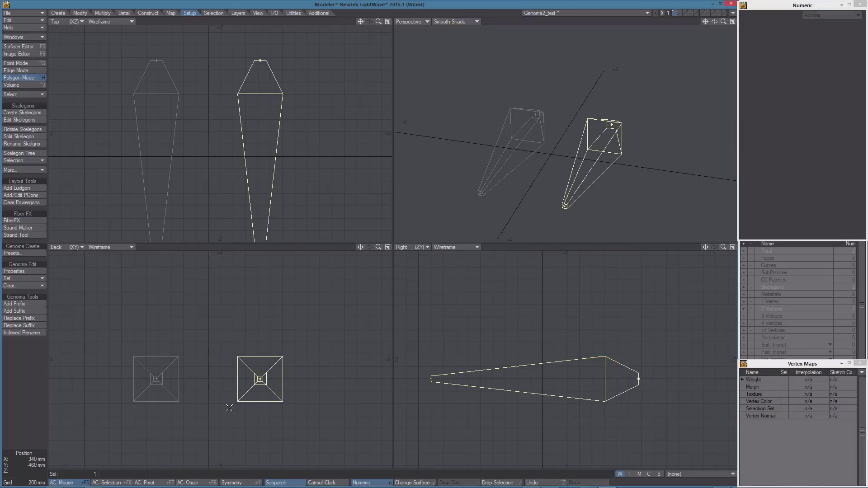
Inspect the right and then the left skelegon with Edit Skelegons
left_click(256, 376)
left_click(257, 376)
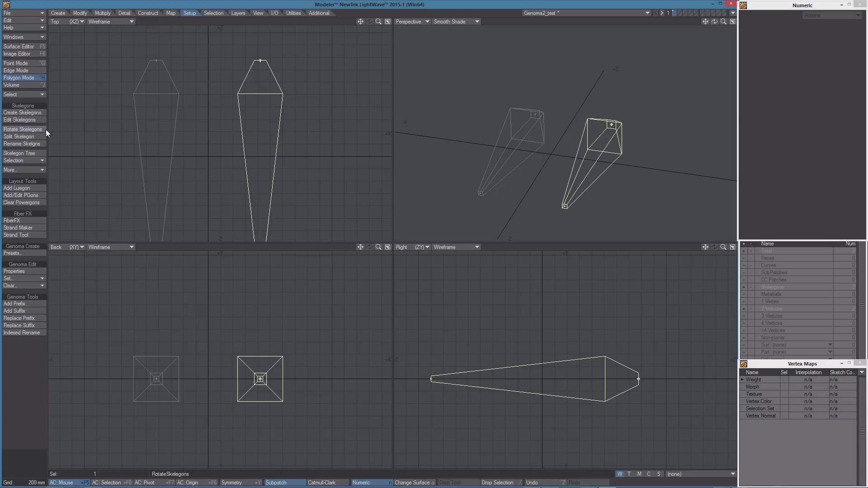
left_click(24, 119)
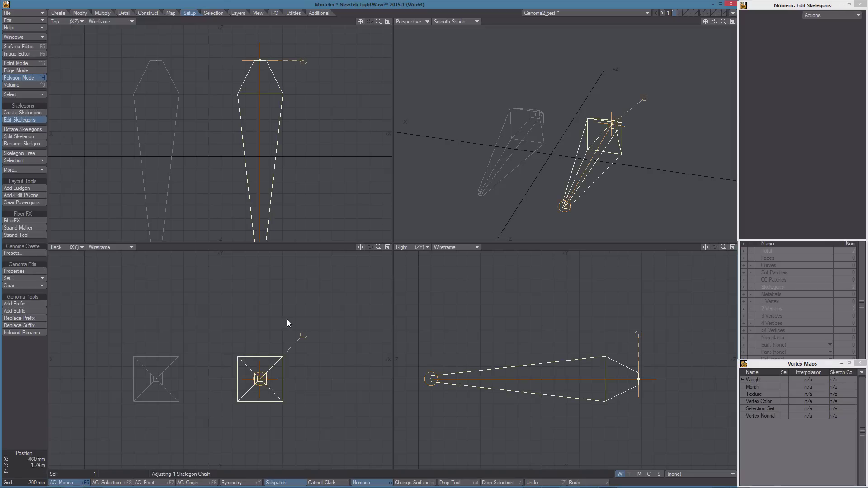
key("space")
key("slash")
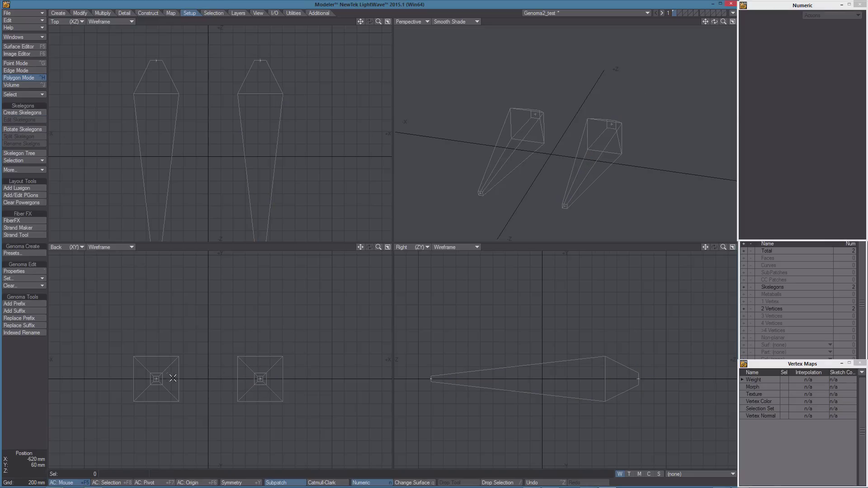
left_click(174, 353)
left_click(24, 119)
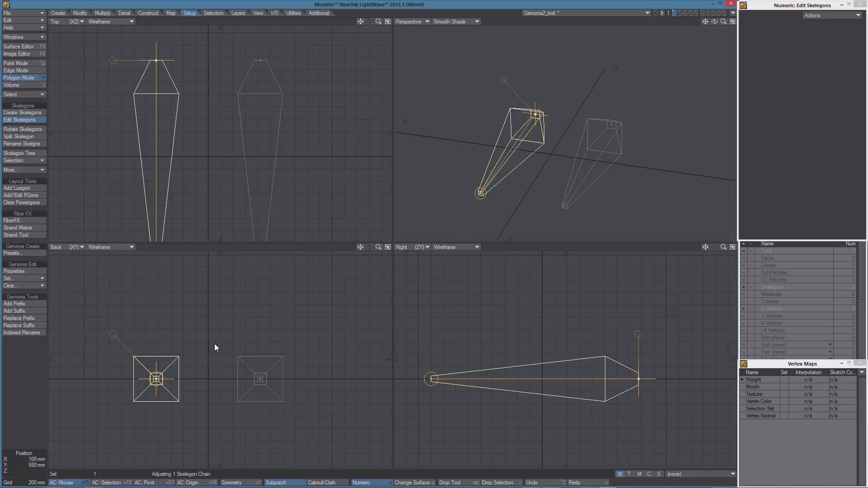
Drop the edit, undo the last change and send the two-skelegon object to Layout
key("t")
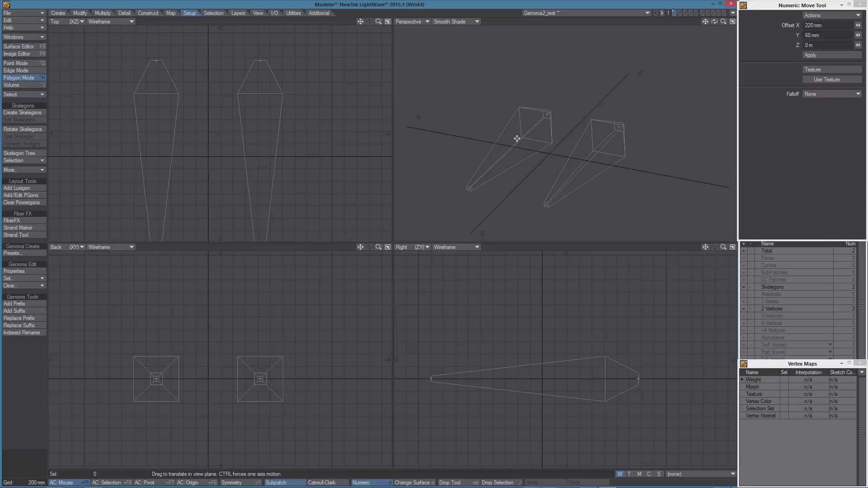
key("u")
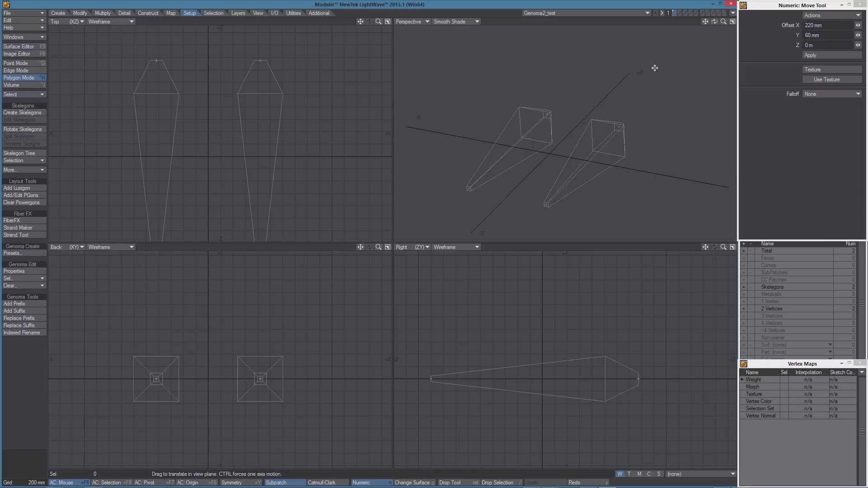
left_click(733, 13)
left_click(723, 26)
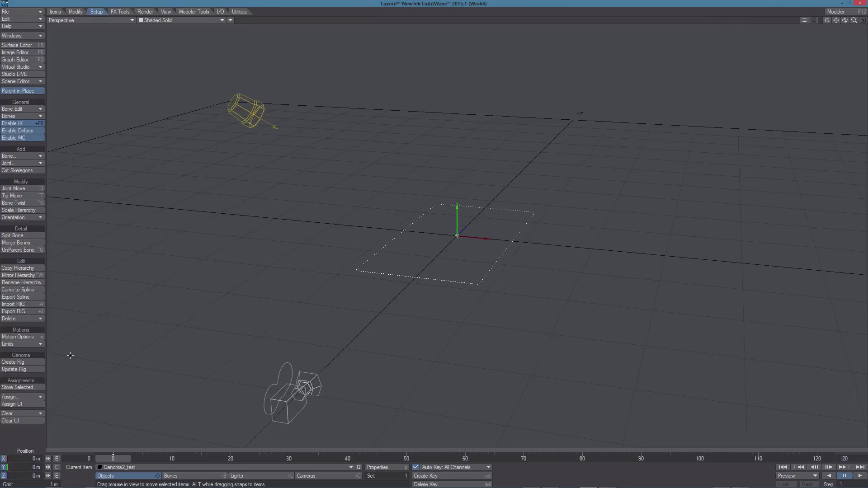
Create the Genoma rig, then open the Skelegon Tree back in Modeler
left_click(25, 363)
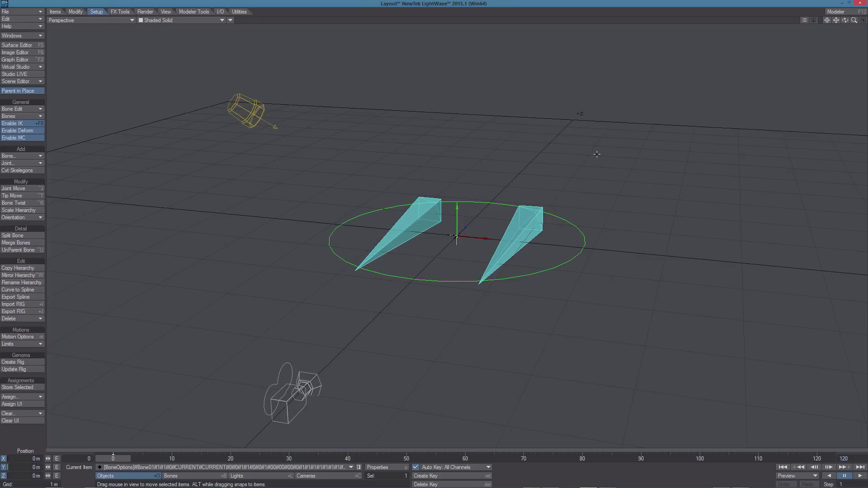
left_click(835, 12)
left_click(26, 153)
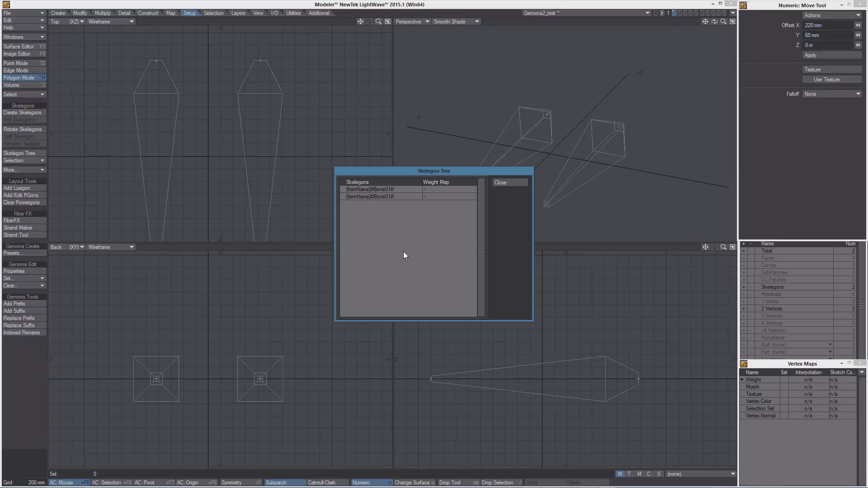
Close the Skelegon Tree and set the right skelegon's Genoma item name to Bone01
left_click(501, 183)
key("space")
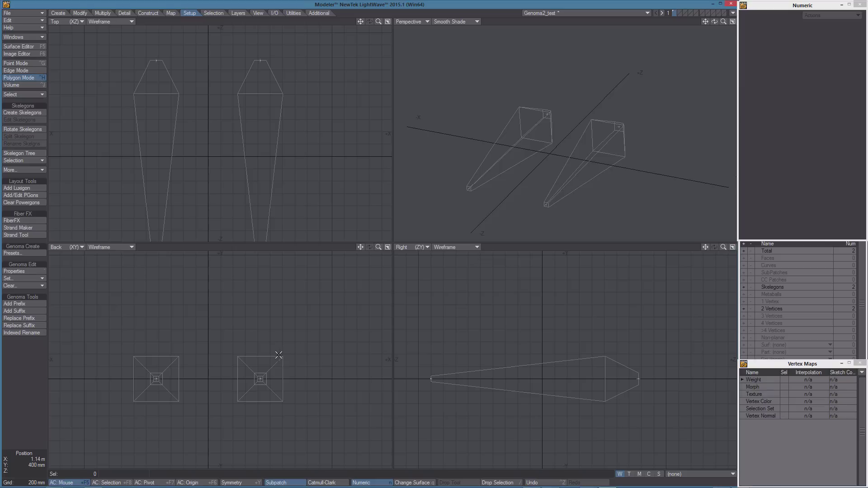
left_click(281, 355)
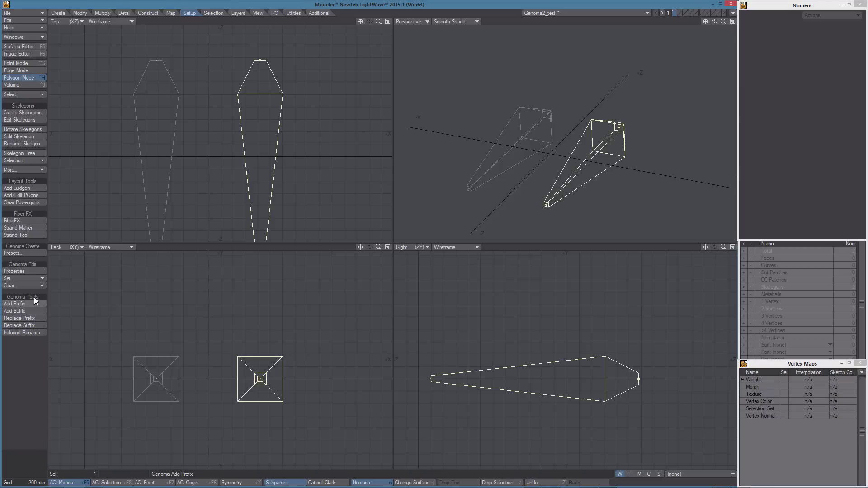
left_click(26, 270)
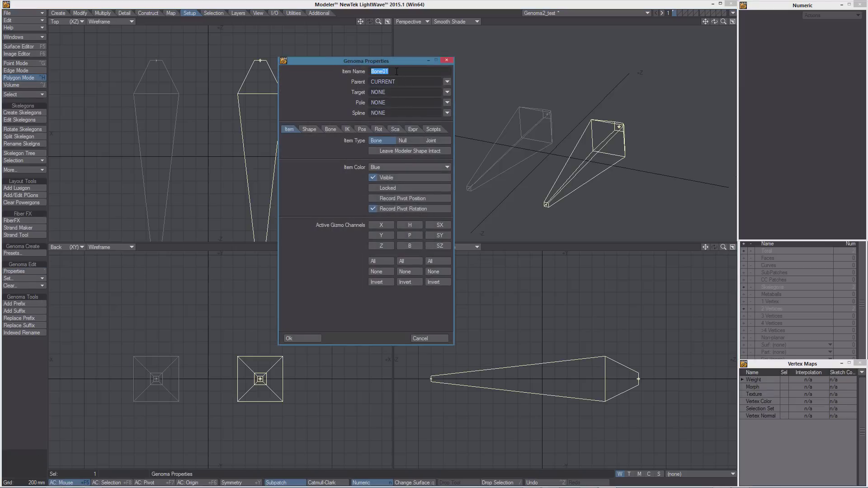
left_click(417, 74)
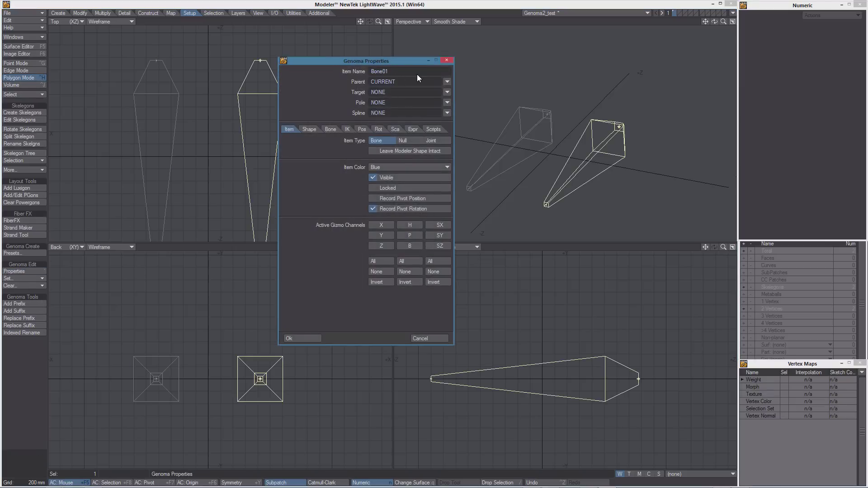
left_click(307, 337)
Set the left skelegon's Genoma item name to Bone02
left_click(232, 374)
left_click(179, 392)
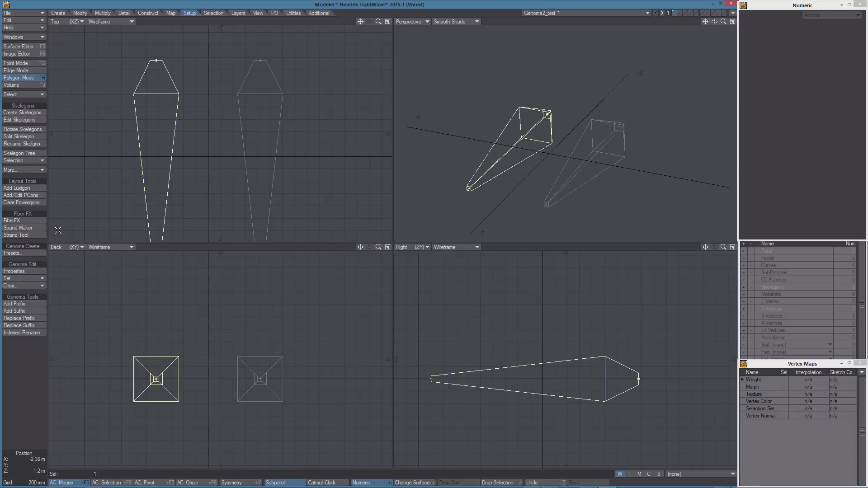
left_click(37, 269)
left_click(397, 71)
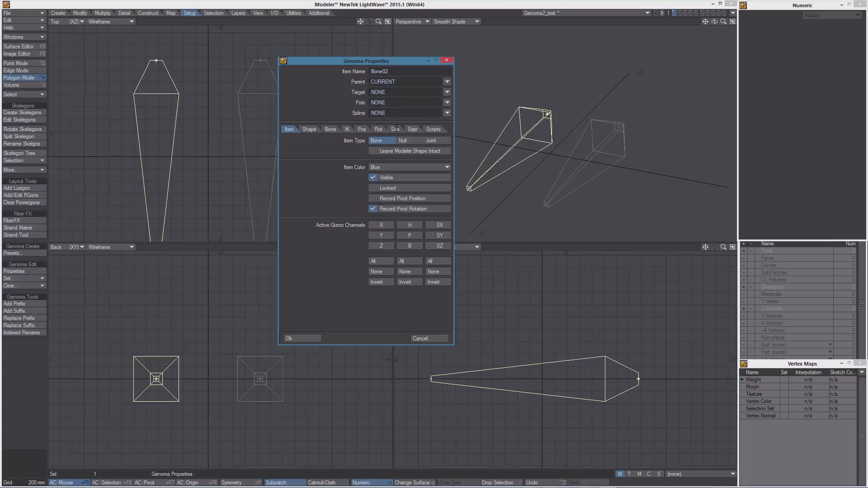
left_click(309, 339)
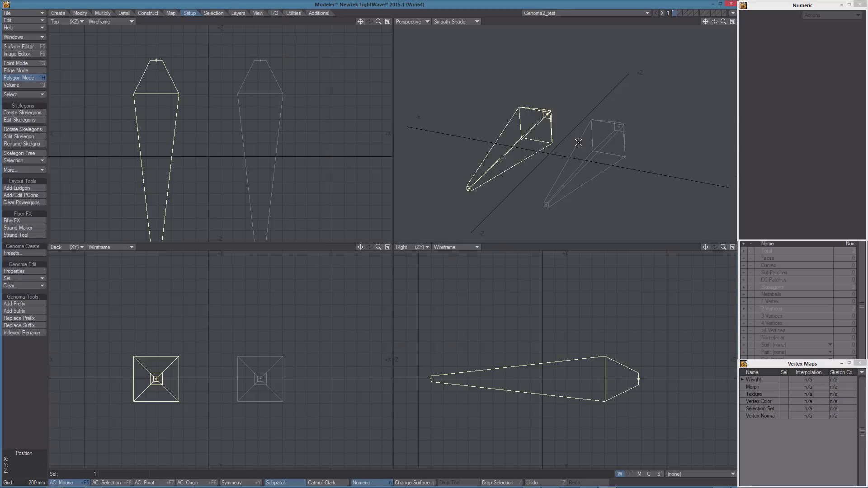
Synchronize with Layout, clearing the existing scene, and return to Modeler
left_click(732, 13)
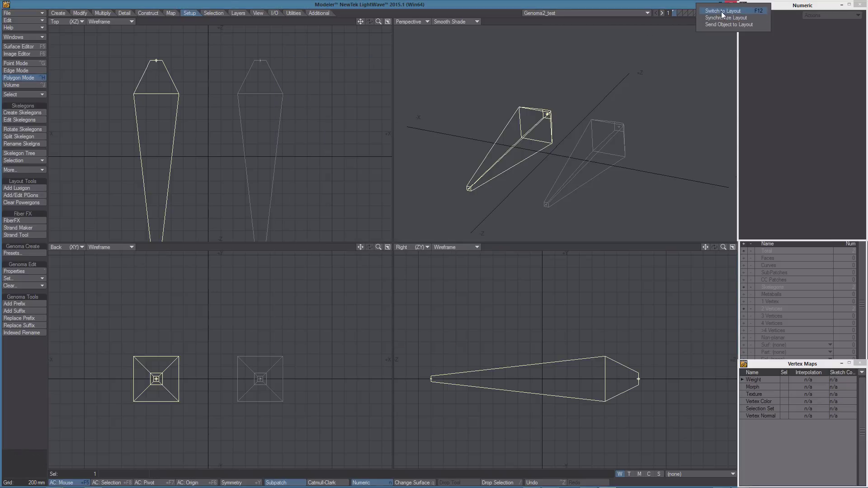
left_click(723, 16)
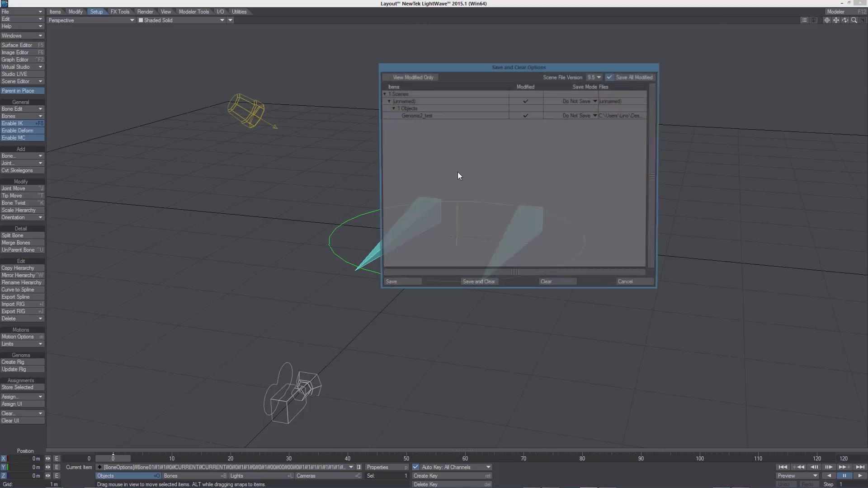
left_click(561, 285)
left_click(837, 11)
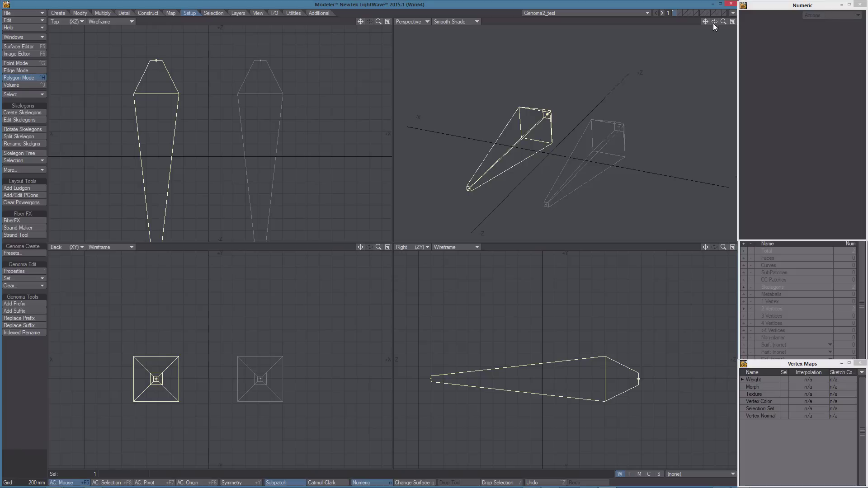
Send Genoma2_test to Layout again, recreate the Genoma rig and rotate-select the bones
left_click(734, 14)
left_click(717, 28)
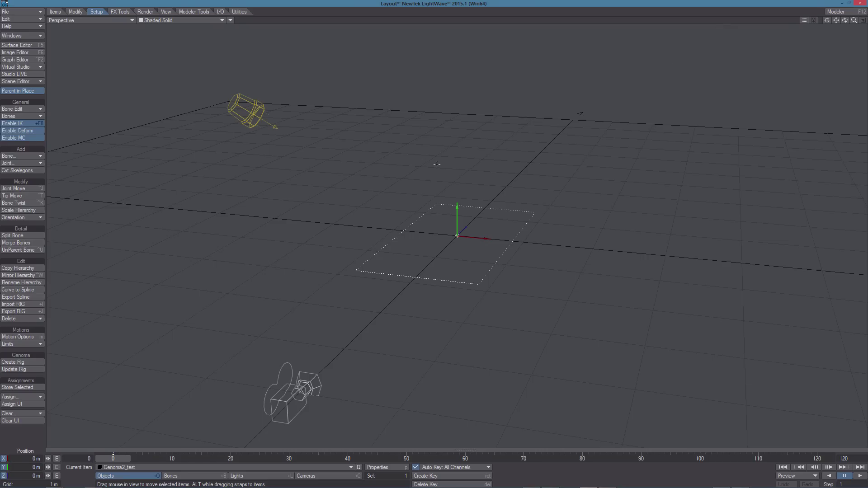
left_click(28, 362)
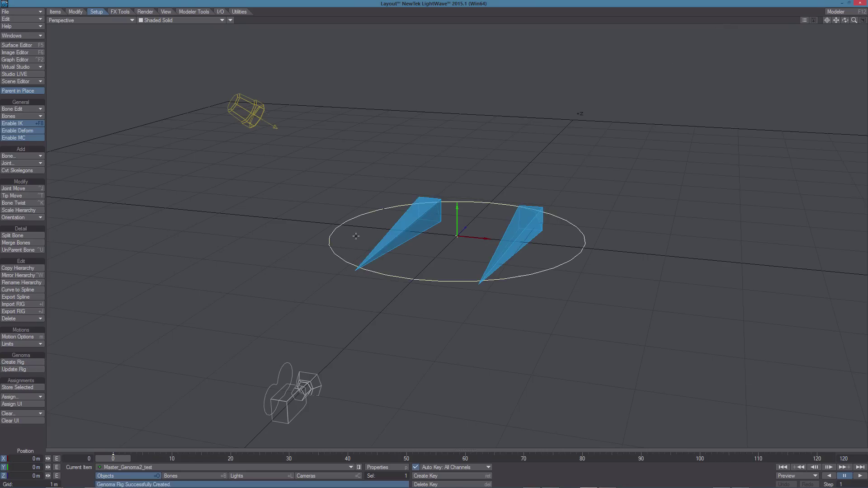
key("shift+b")
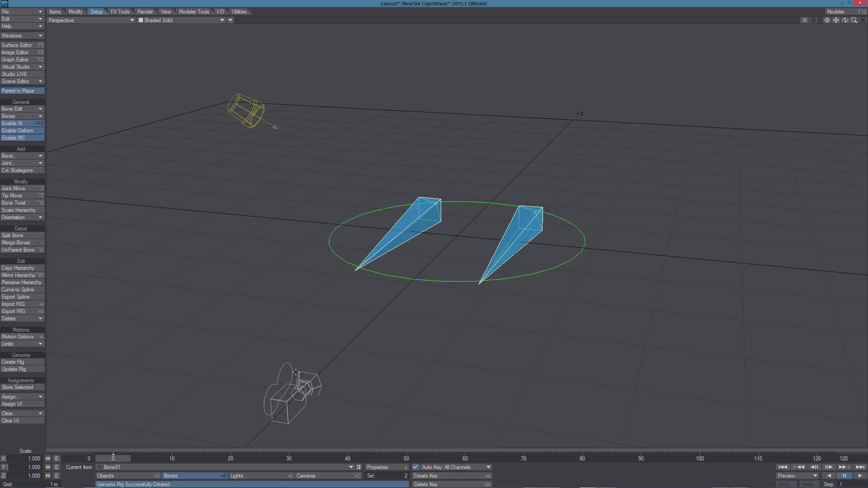
key("y")
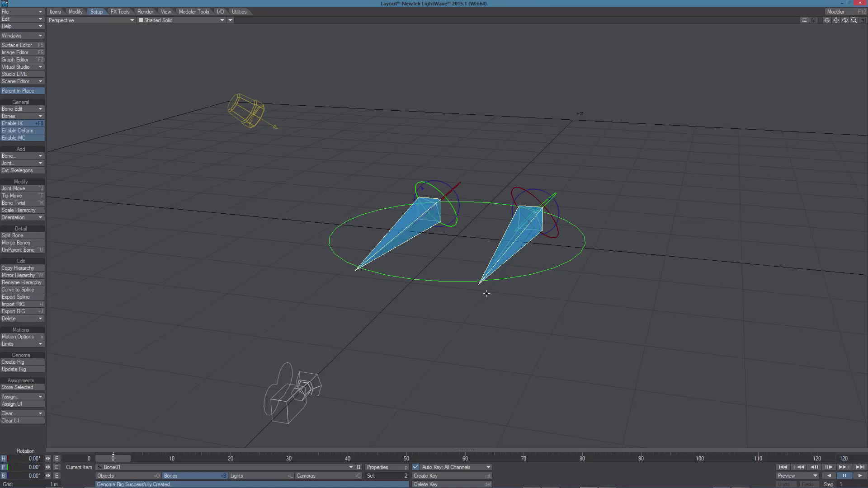
Orbit down onto both bones to check their rotation, then go back to Modeler
scroll(466, 290, "up", 2)
left_click_drag(465, 290, 475, 236, "alt")
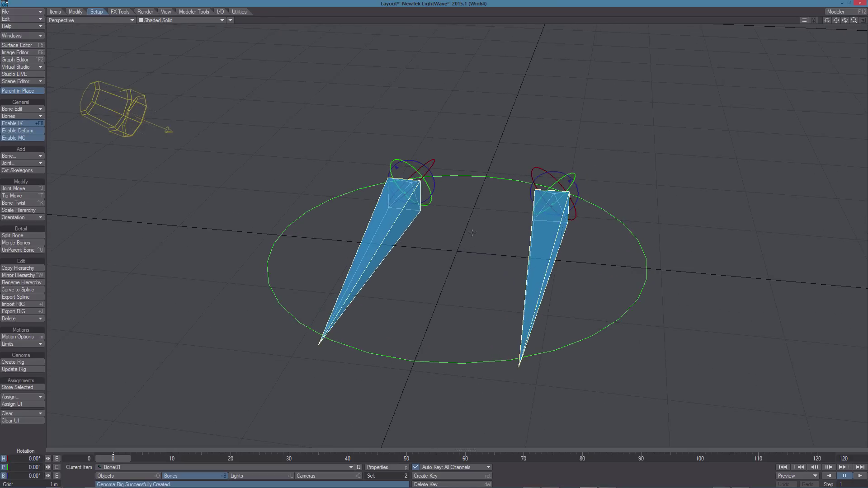
left_click_drag(478, 232, 493, 244, "alt")
key("F12")
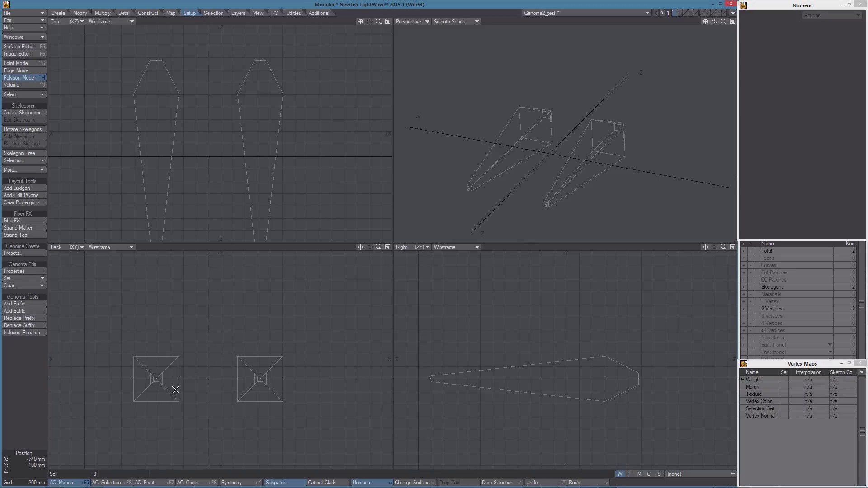
Move the left skelegon up and toward the centre so it sits higher than the right one
left_click(177, 403)
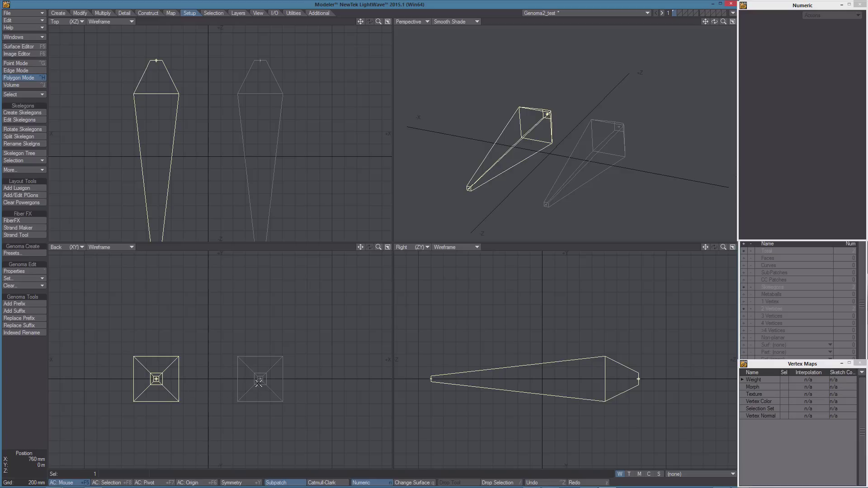
key("t")
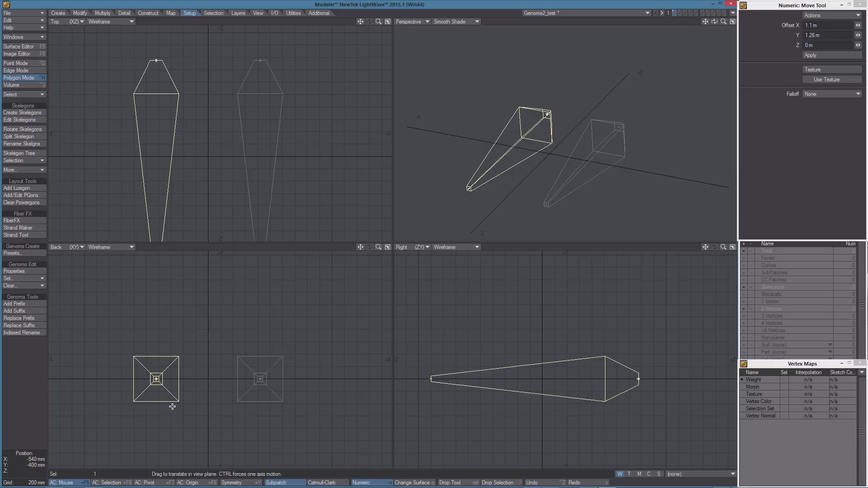
left_click_drag(161, 416, 211, 345)
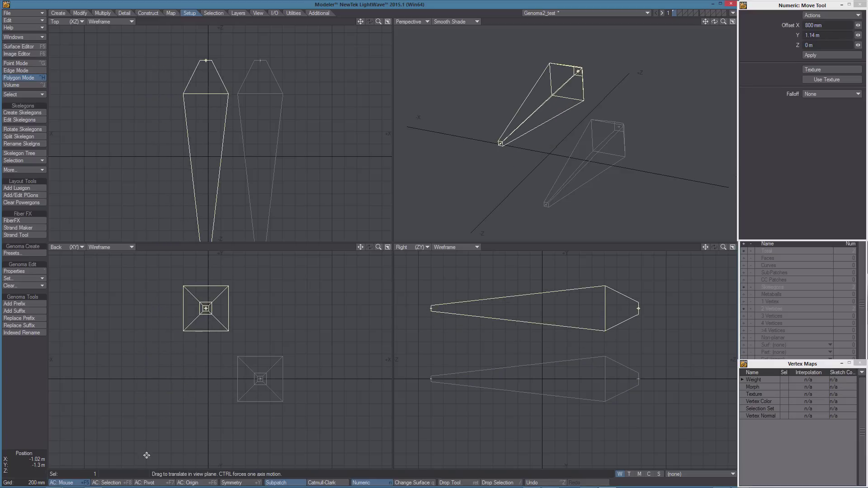
left_click(29, 420)
Select the lower skelegon, Bone01, in the perspective view
left_click_drag(416, 217, 601, 138, "alt")
left_click(603, 143)
left_click(602, 143)
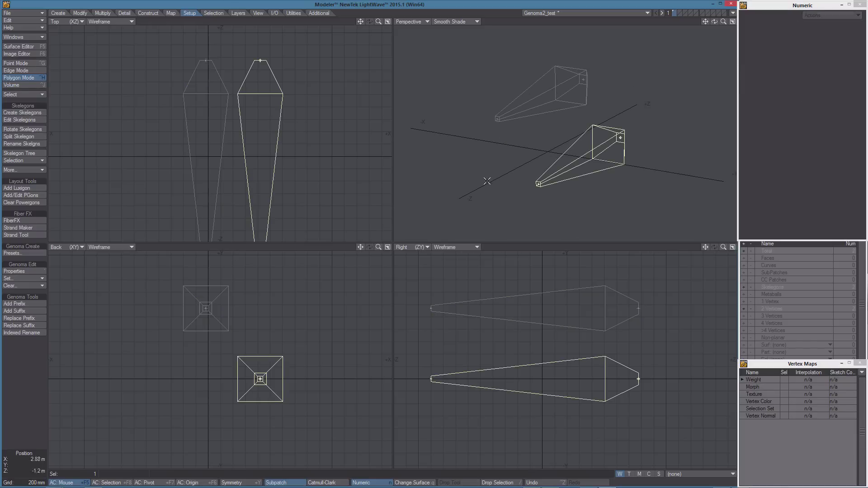
Set Bone01's Genoma pole to Bone02 and its bank controller to Align to Pole
left_click(23, 270)
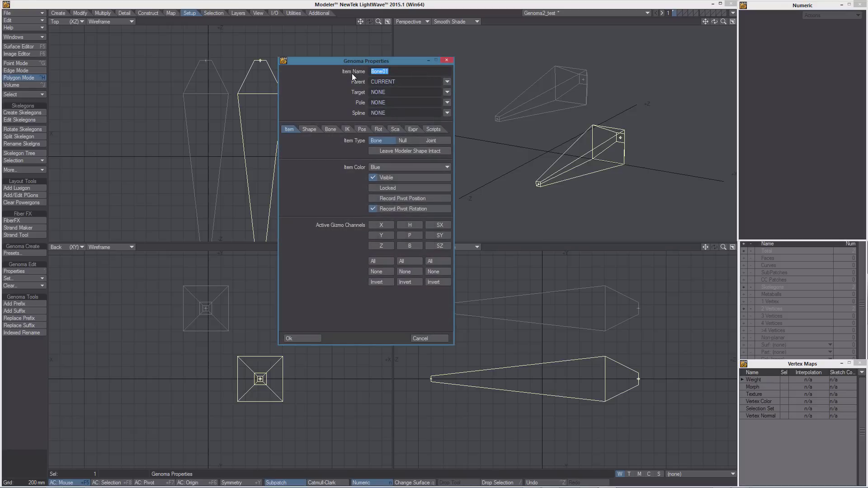
left_click(447, 103)
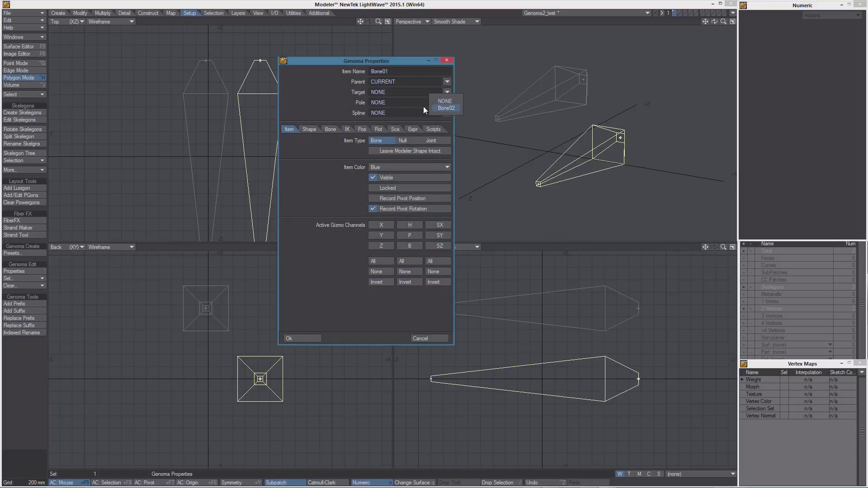
left_click(447, 108)
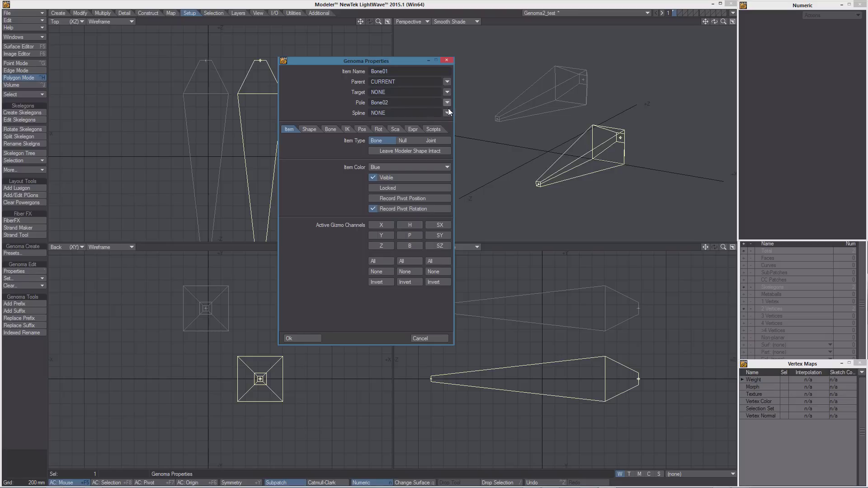
left_click(378, 129)
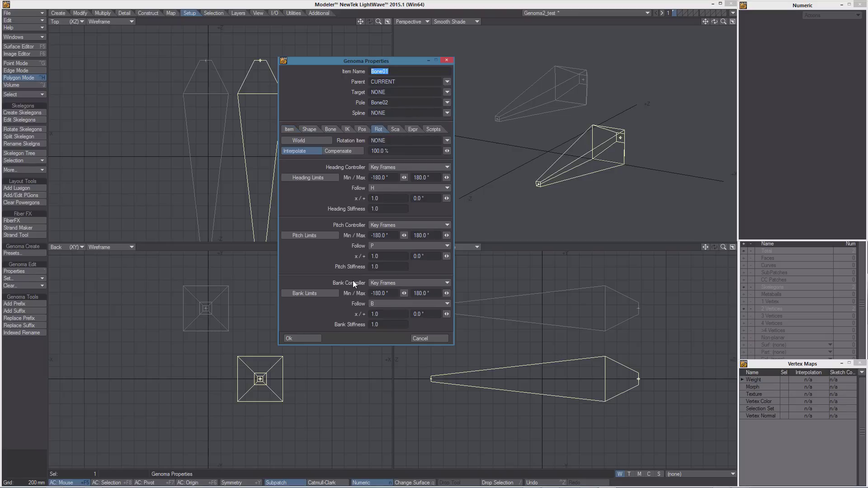
left_click(390, 283)
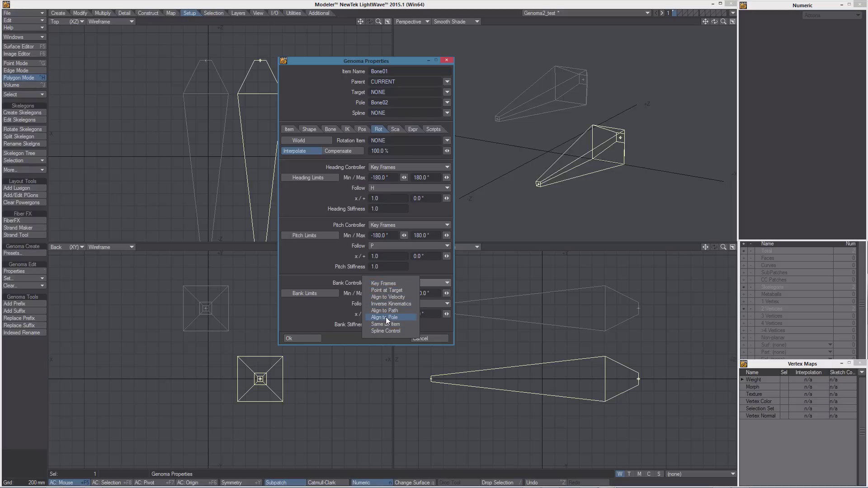
left_click(392, 318)
left_click(310, 339)
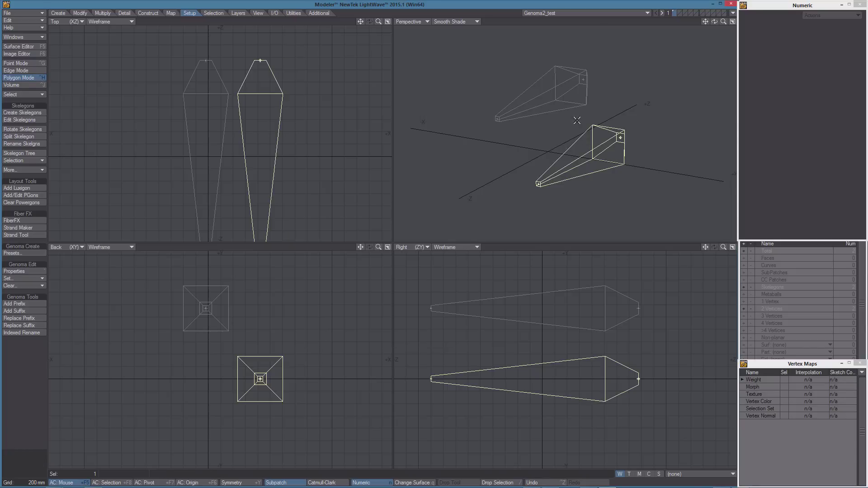
Save Genoma2_test, switch to Layout and create the Genoma rig from the skelegons
key("s")
left_click(732, 13)
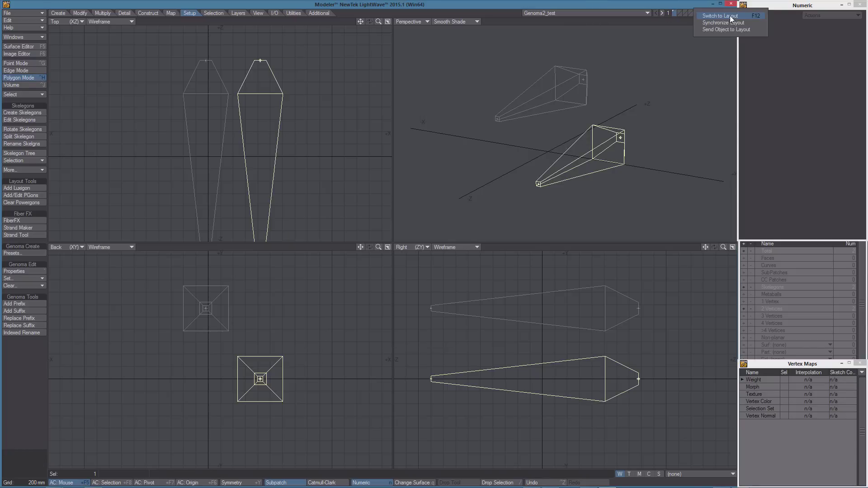
left_click(722, 16)
key("shift+o")
left_click(14, 369)
Select the rig in Bones mode and ready the Rotate tool with all rotation axes enabled
left_click_drag(527, 233, 549, 251, "alt")
left_click(549, 251)
key("shift+b")
left_click_drag(502, 289, 482, 293, "alt")
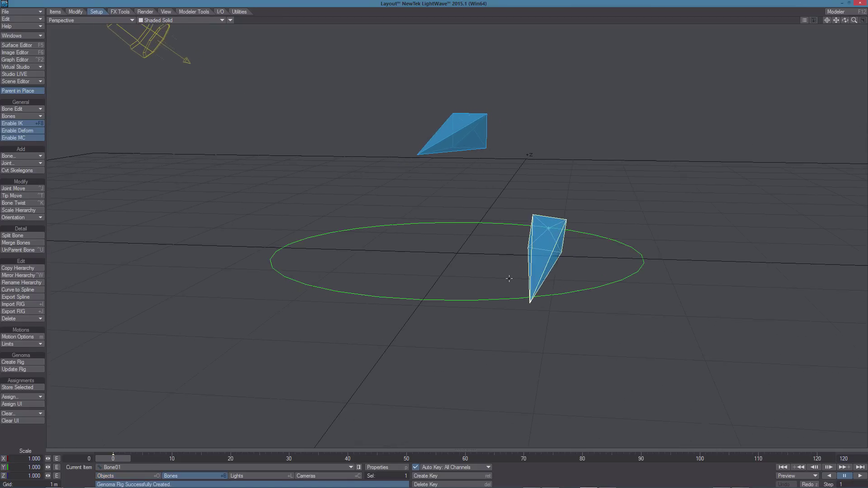
key("y")
left_click(3, 467)
left_click(4, 476)
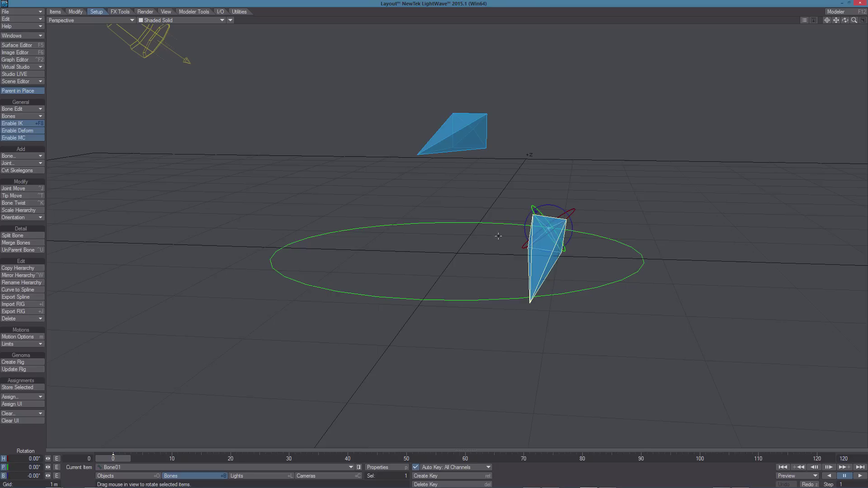
left_click_drag(527, 238, 523, 193, "alt")
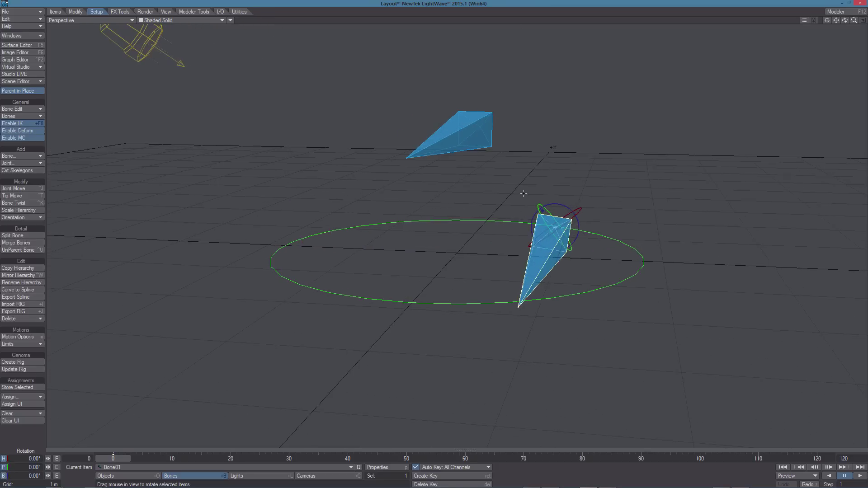
Slide pole bone Bone02 sideways along X to test Bone01's banking
left_click(467, 131)
key("t")
left_click(4, 459)
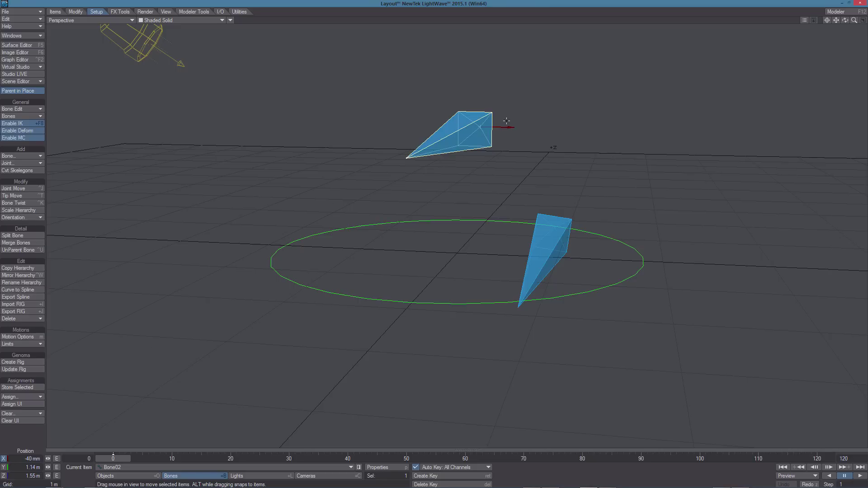
mouse_move(503, 124)
left_mouse_down()
mouse_move(728, 126)
mouse_move(454, 125)
mouse_move(658, 127)
mouse_move(500, 127)
left_mouse_up()
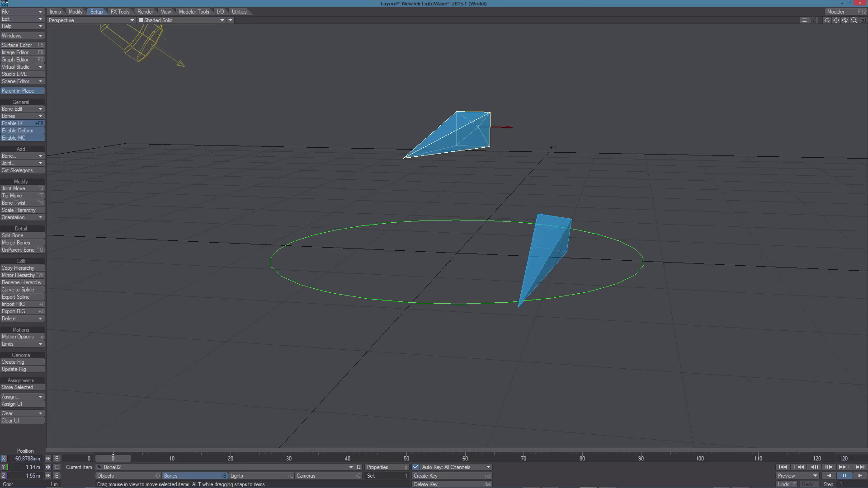
Check Bone01's rotation, now banked -0.65° toward its pole, then reselect Bone02
left_click(554, 230)
key("y")
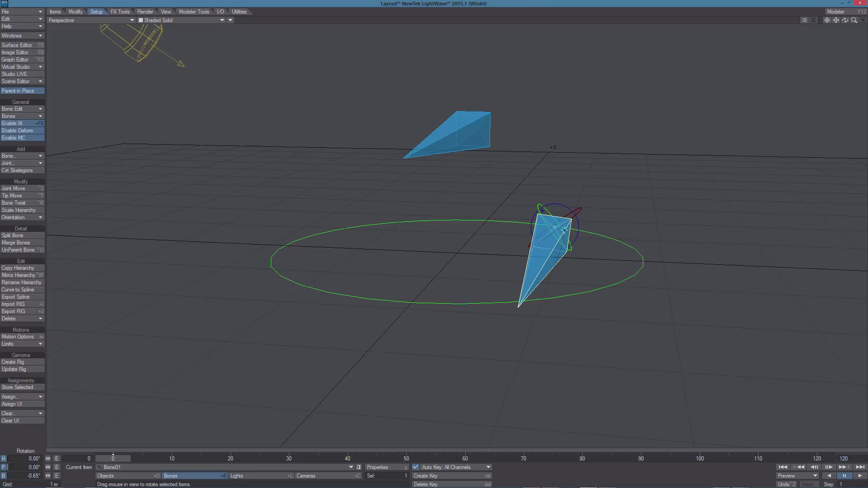
left_click(473, 130)
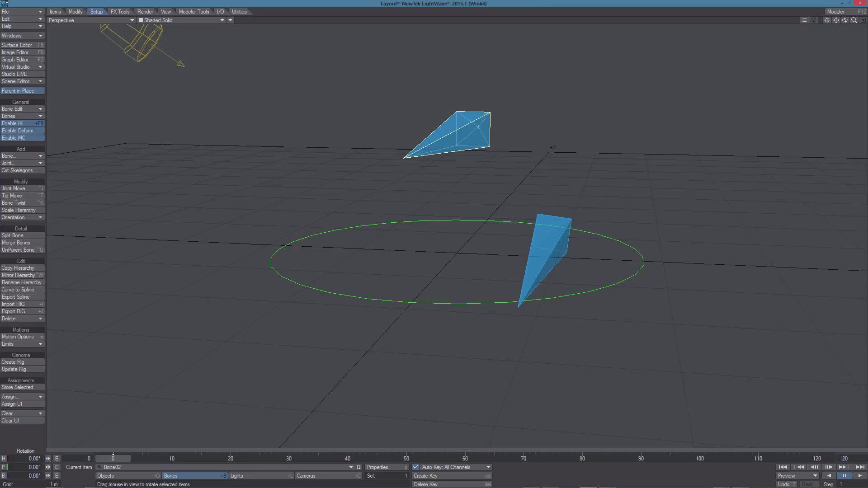
key("t")
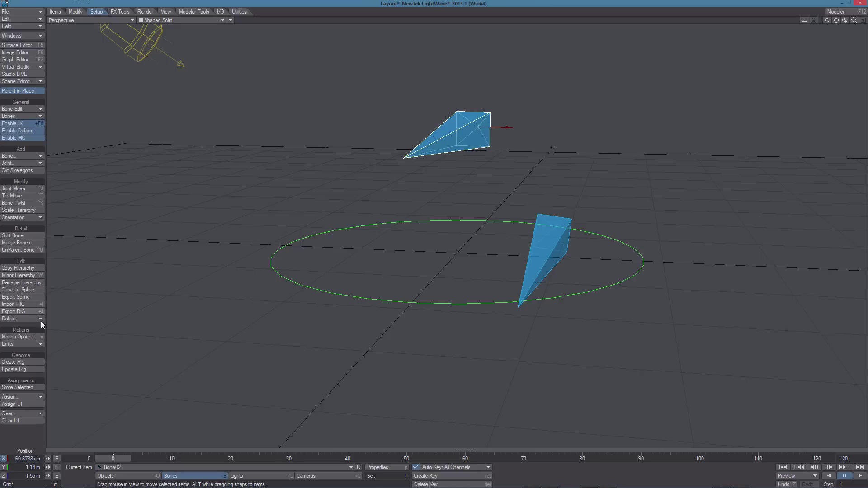
Reset Bone02's translation to its original position
left_click(76, 12)
left_click(32, 287)
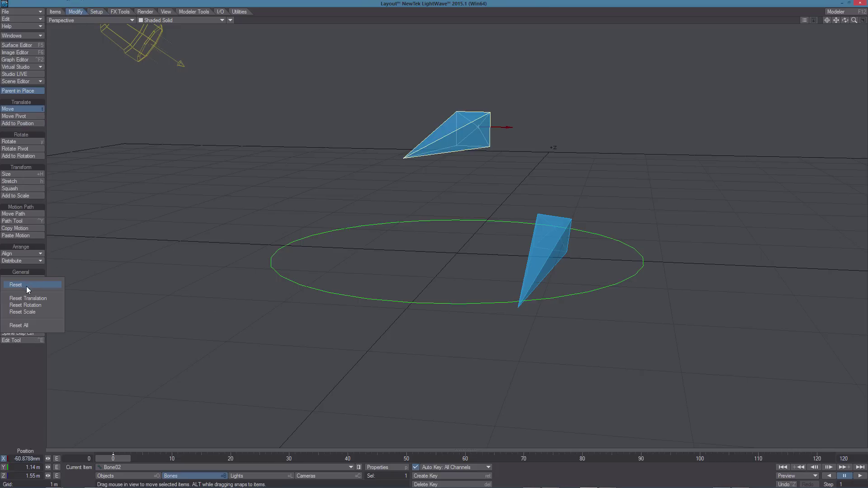
left_click(38, 302)
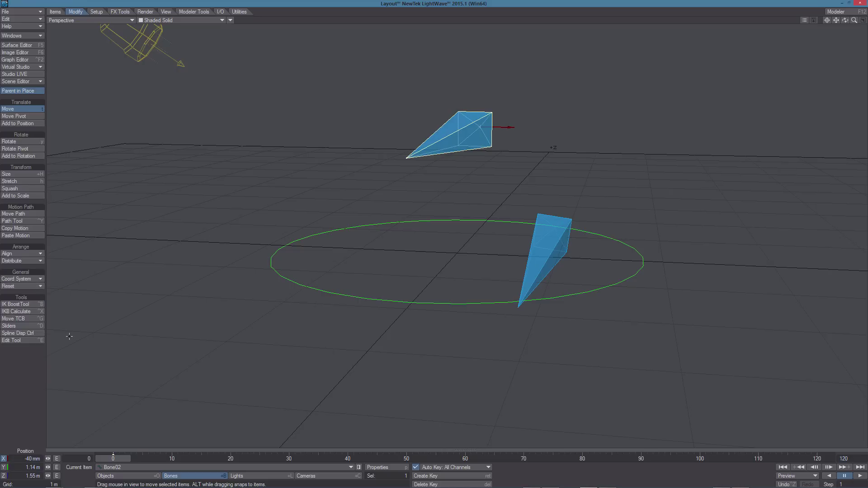
Select Bone01 to confirm its heading, pitch and bank read about 0°, then return to the Setup tab
left_click(547, 250)
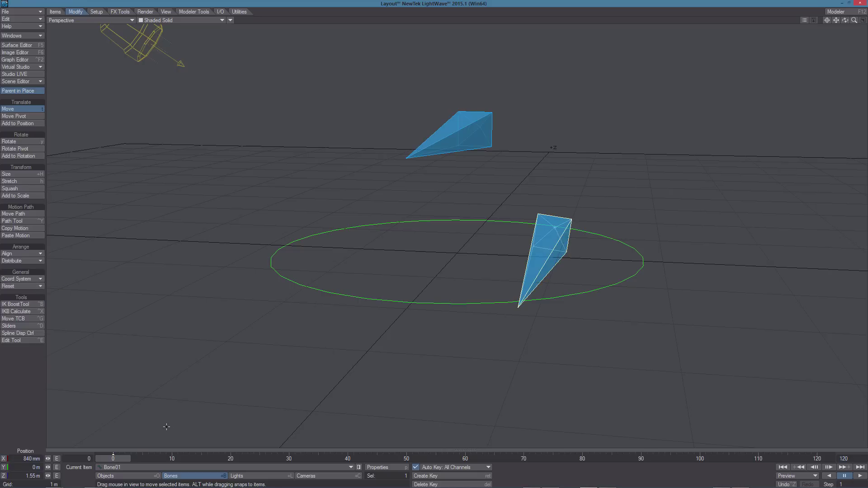
key("y")
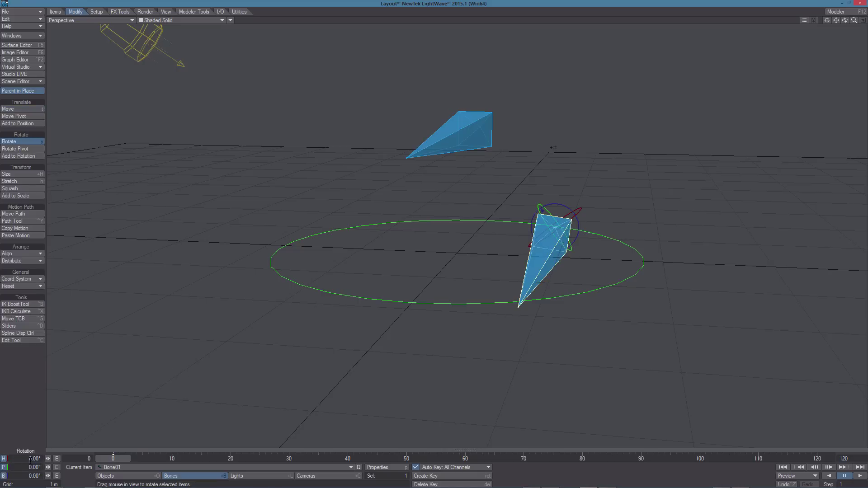
left_click(96, 12)
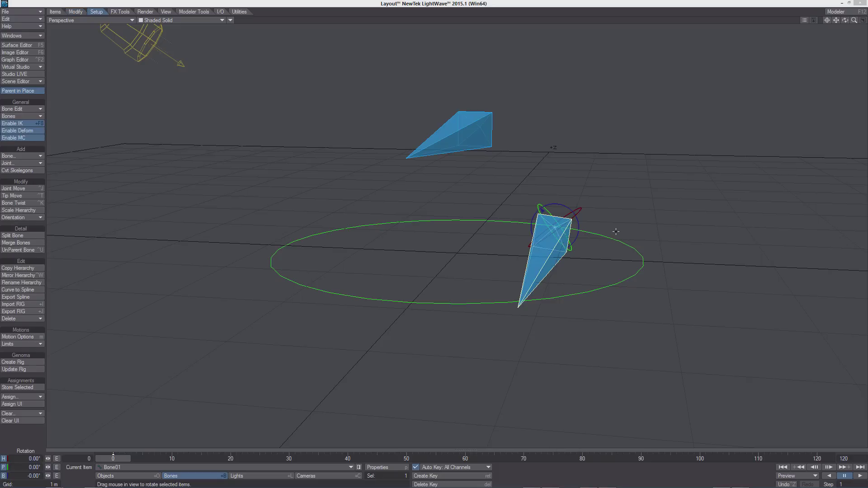
left_click(703, 11)
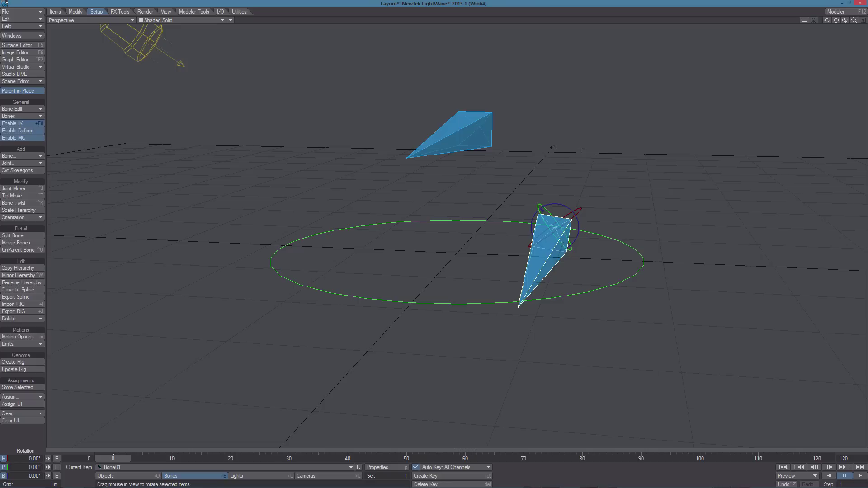
Switch back to Modeler, where Genoma2_test's current layer is empty with zero skelegons
key("F12")
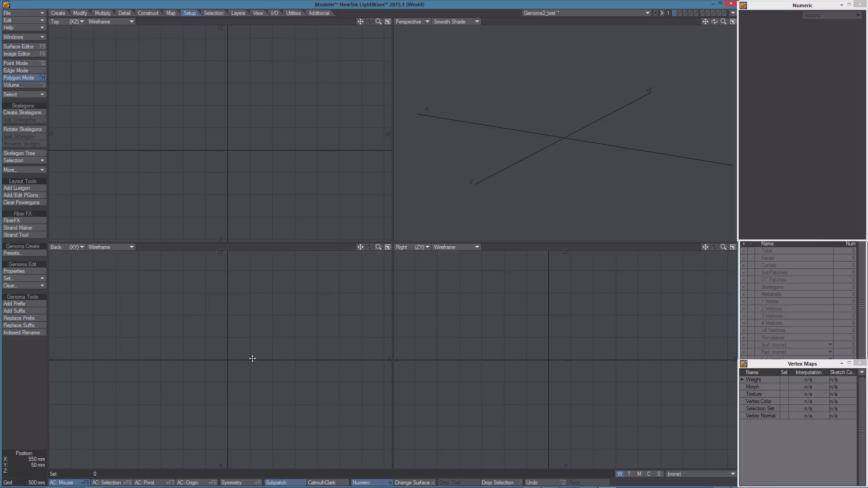
Draw a seven-bone U-shaped skelegon chain in the Right view
key("a")
left_click(22, 112)
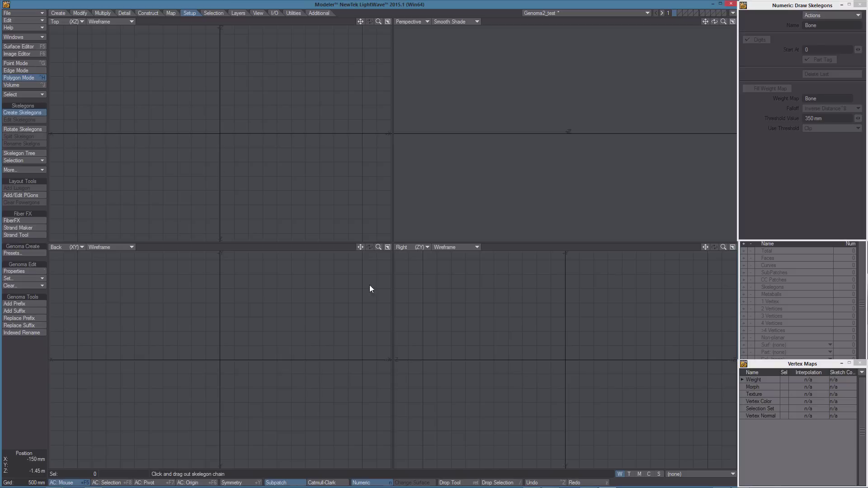
left_click_drag(433, 327, 448, 364)
left_click(495, 397)
left_click(552, 407)
left_click(615, 390)
left_click(642, 349)
left_click(654, 294)
left_click(627, 258)
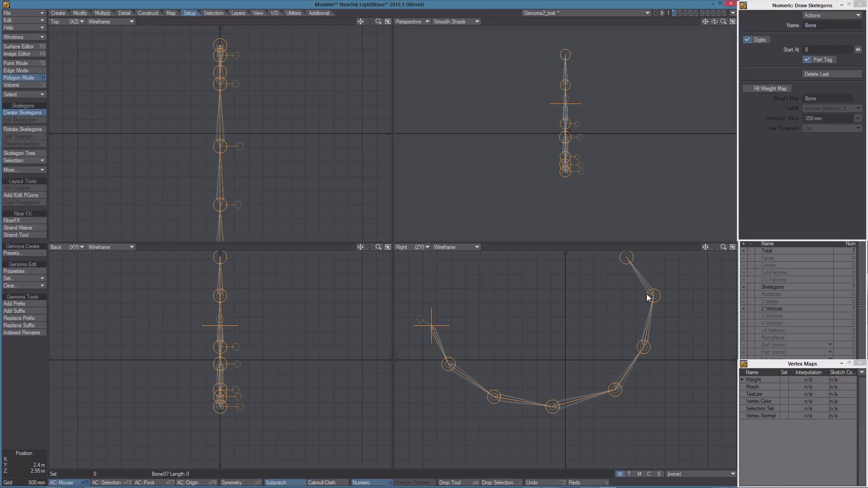
key("space")
Apply a Genoma setting to all seven skelegons and view the Bone01–Bone07 hierarchy in the Skelegon Tree
mouse_move(463, 341)
right_mouse_down()
mouse_move(398, 327)
mouse_move(508, 277)
right_mouse_up()
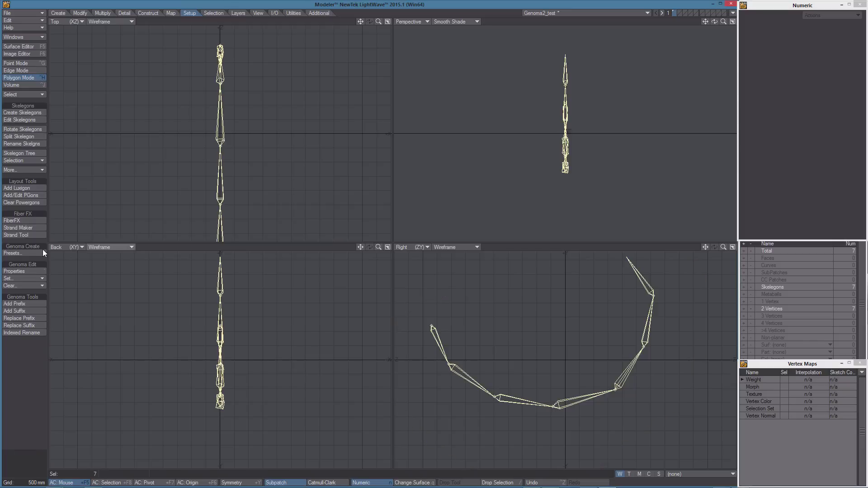
left_click(13, 281)
left_click(23, 279)
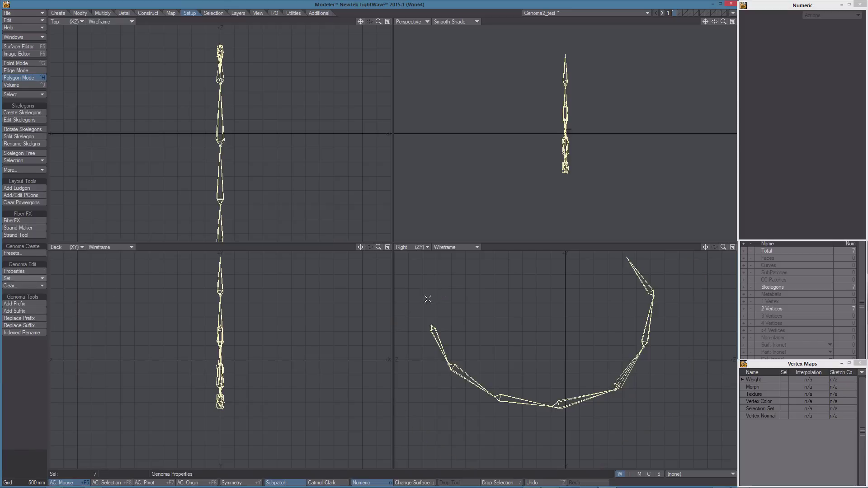
left_click(546, 316)
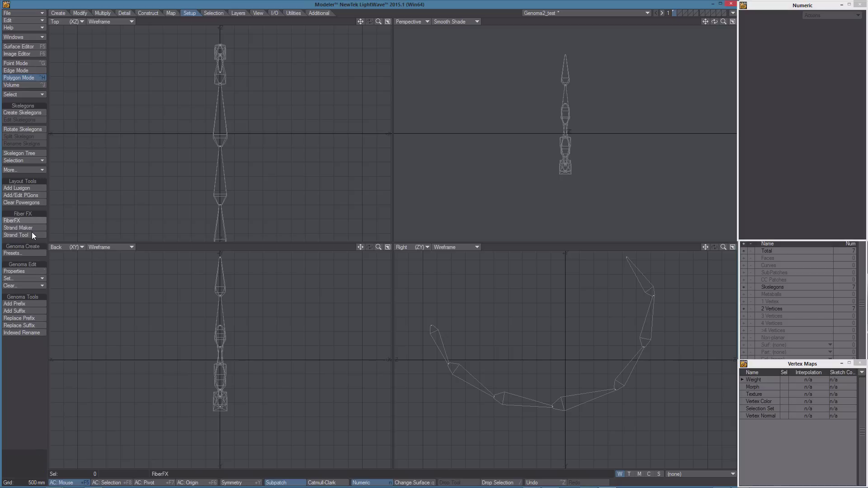
left_click(28, 153)
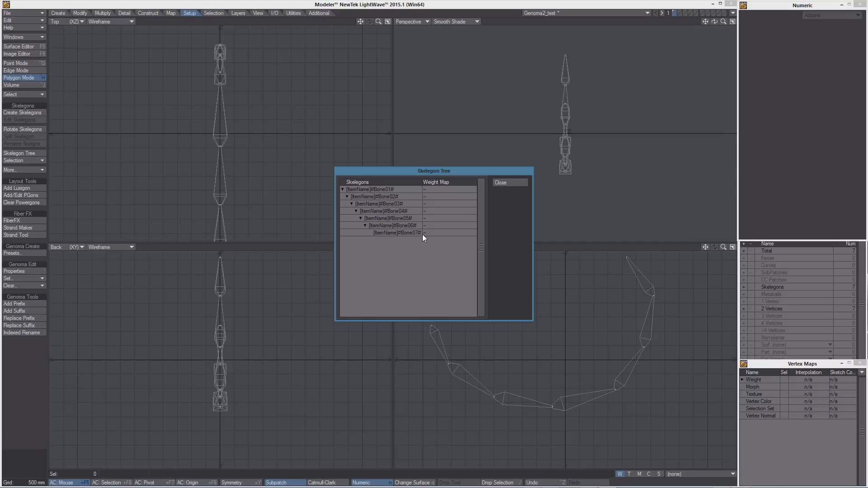
Draw a separate single skelegon beside the chain and give it Genoma default tags
left_click(509, 183)
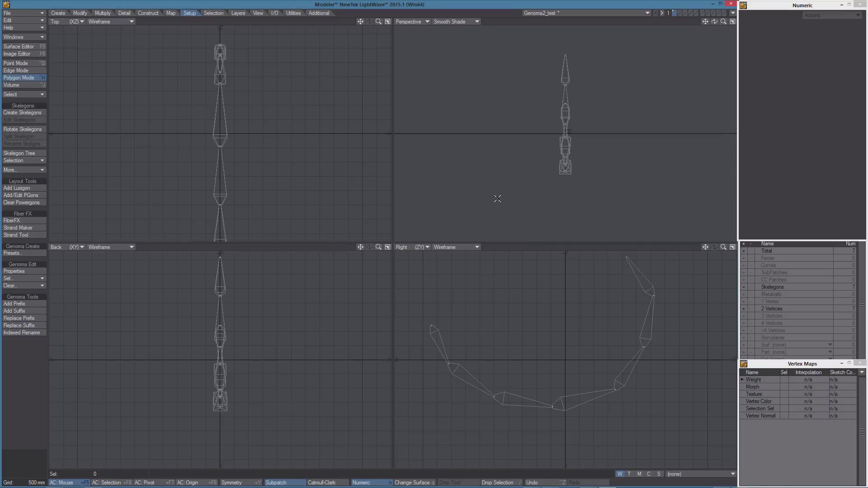
left_click(20, 112)
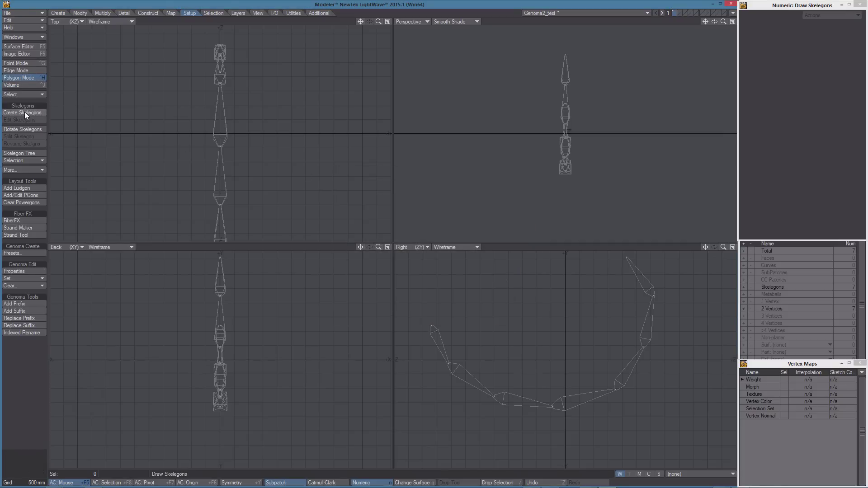
left_click_drag(533, 317, 589, 317)
key("space")
left_click(559, 317)
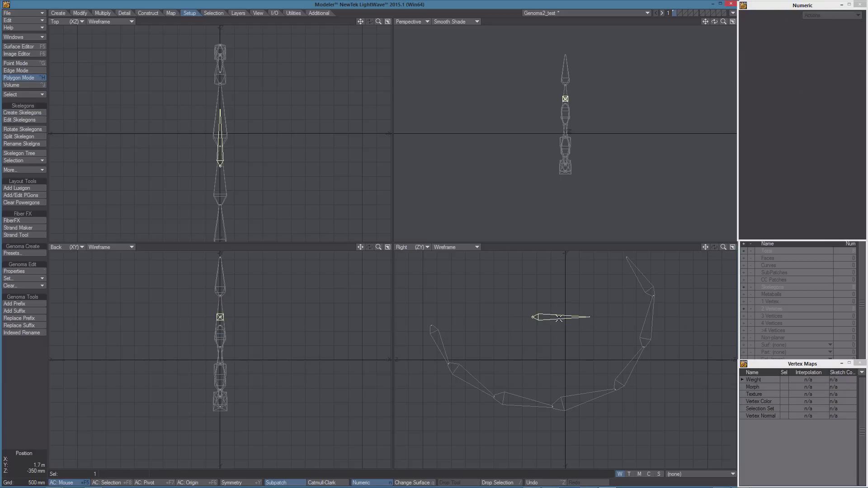
left_click(24, 279)
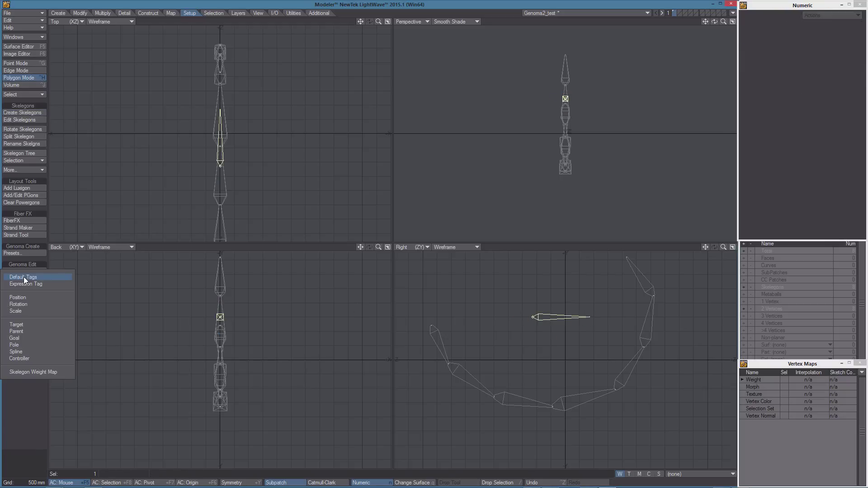
left_click(24, 277)
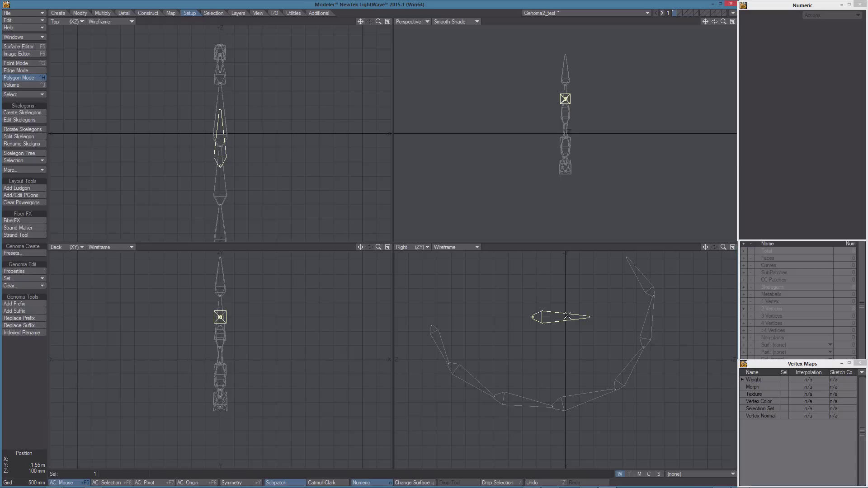
left_click(14, 271)
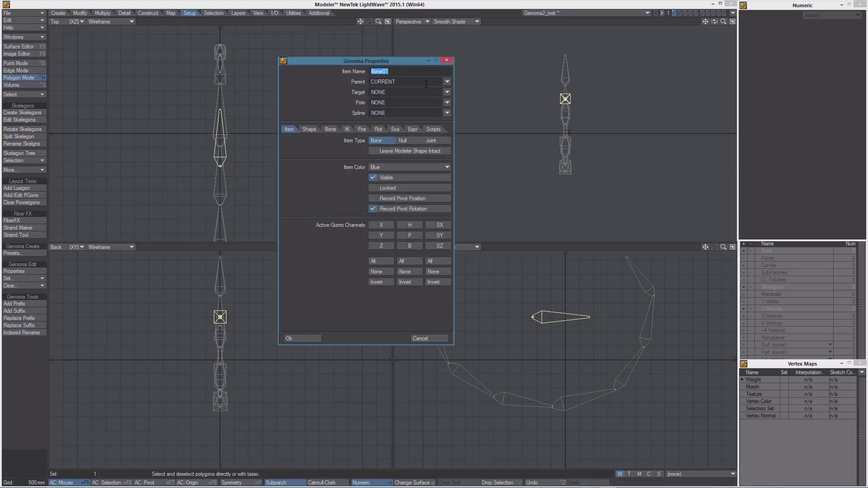
type("@Aligner")
left_click_drag(378, 71, 393, 71)
left_click(376, 71)
left_click_drag(377, 71, 371, 71)
left_click(305, 338)
left_click(348, 316)
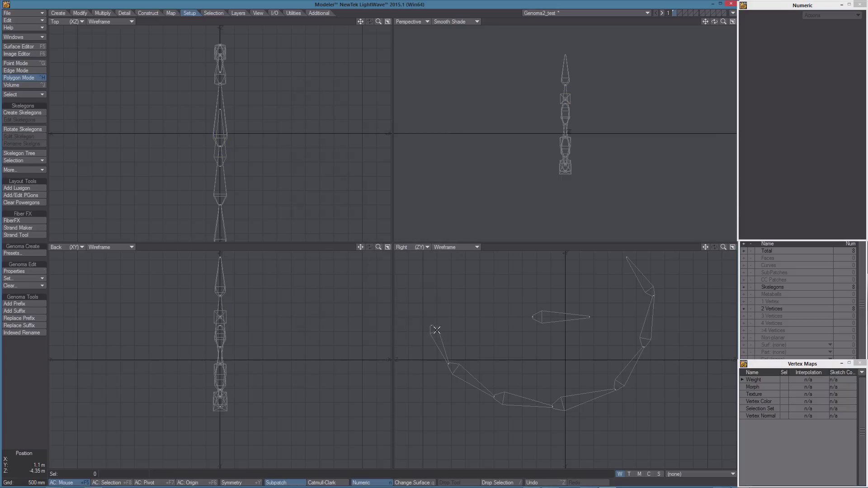
mouse_move(435, 334)
left_mouse_down()
mouse_move(542, 405)
mouse_move(630, 366)
mouse_move(651, 312)
mouse_move(615, 318)
left_mouse_up()
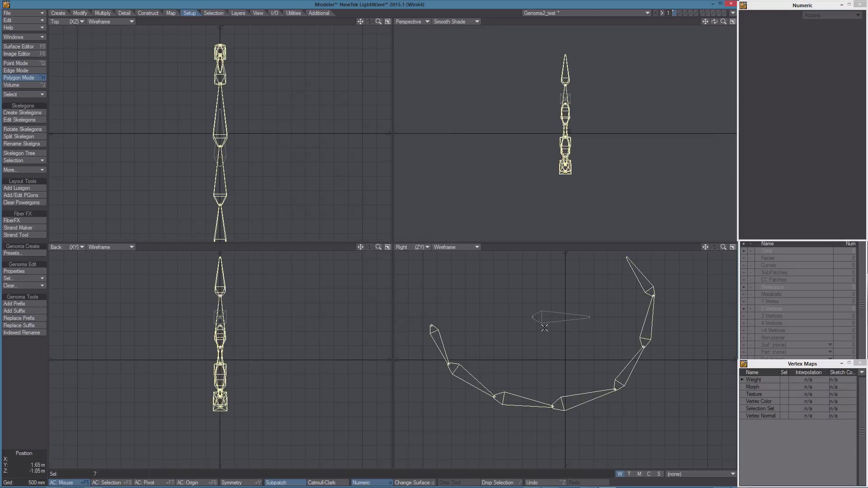
left_click(21, 278)
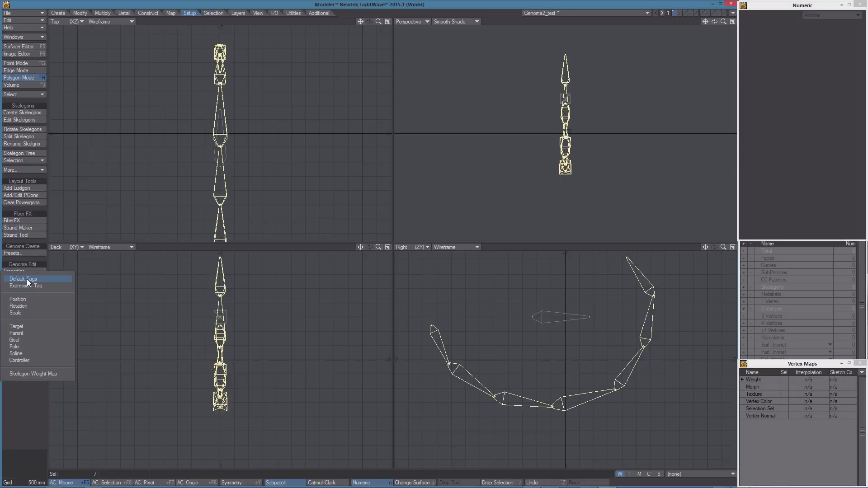
left_click(19, 346)
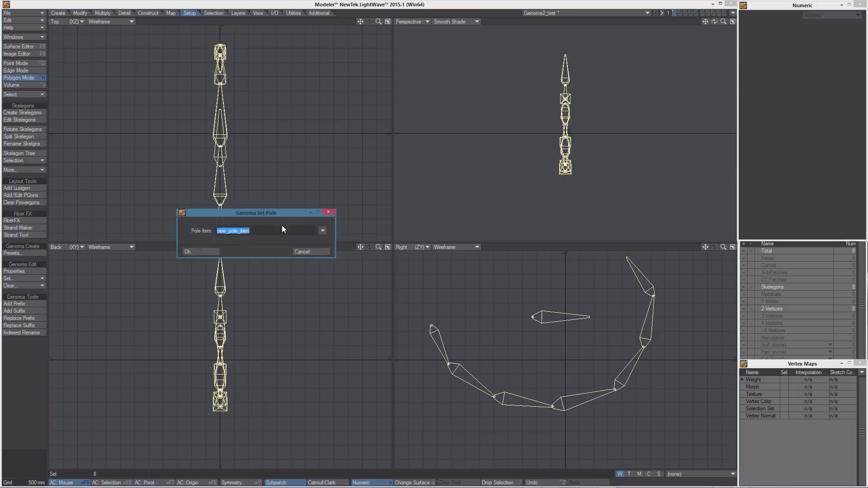
left_click(323, 230)
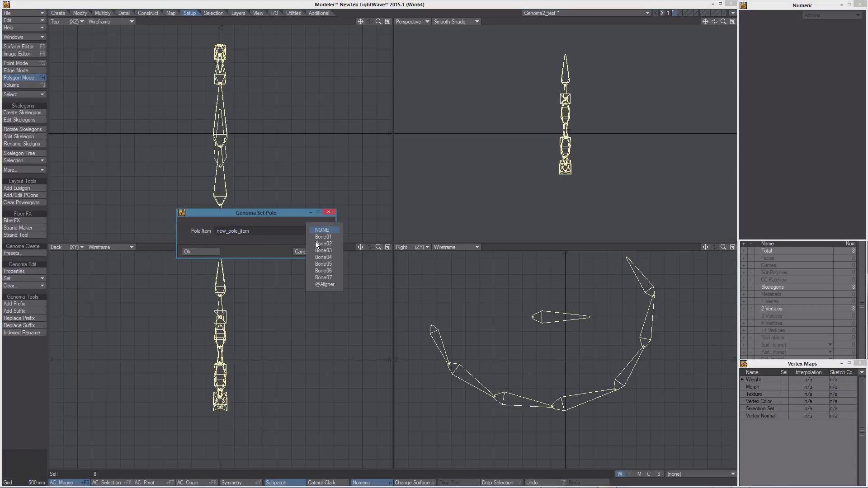
left_click(326, 283)
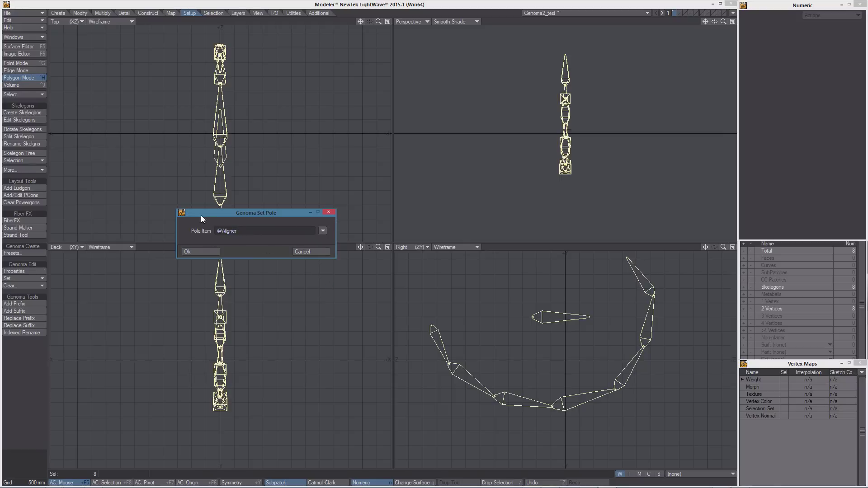
left_click(200, 252)
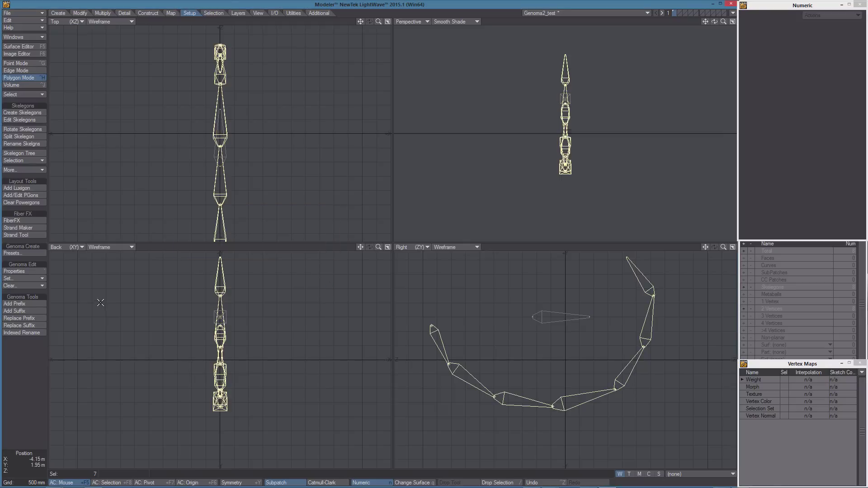
Set the chain's bank rotation controller to Align to Pole
left_click(20, 278)
left_click(22, 291)
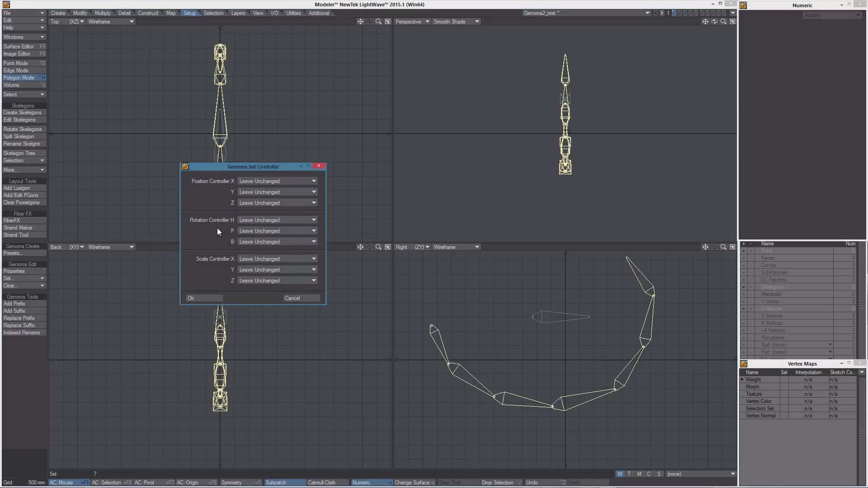
left_click(251, 242)
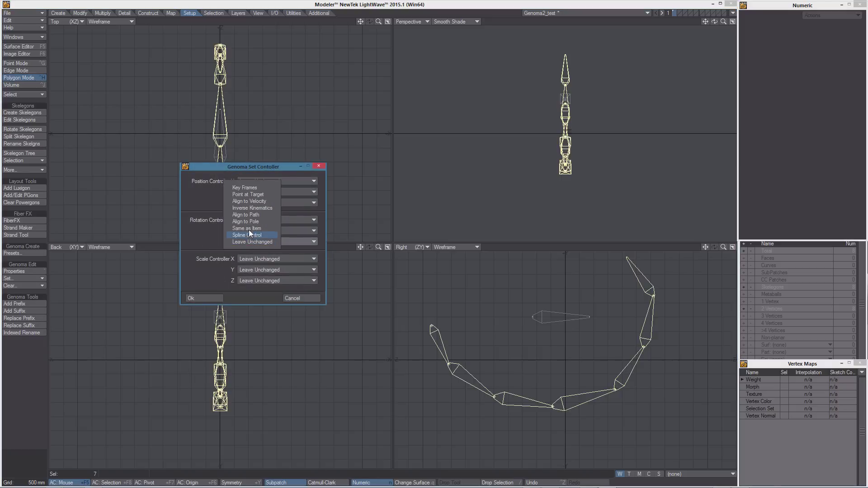
left_click(252, 222)
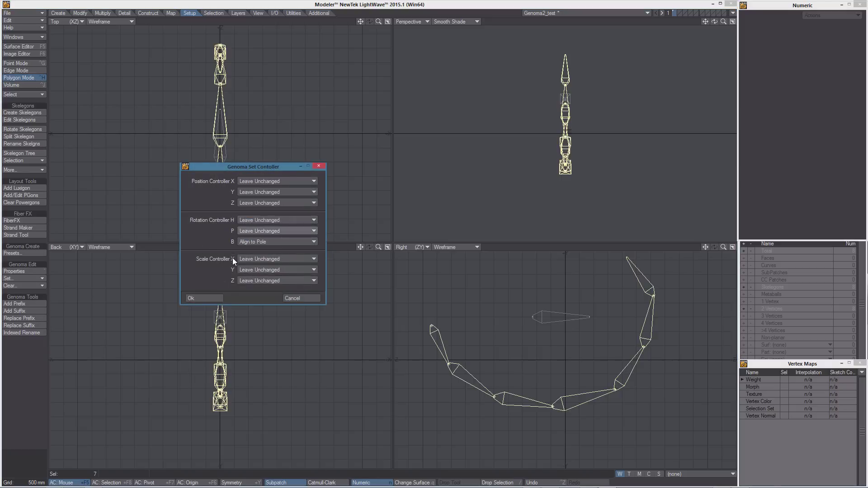
left_click(204, 299)
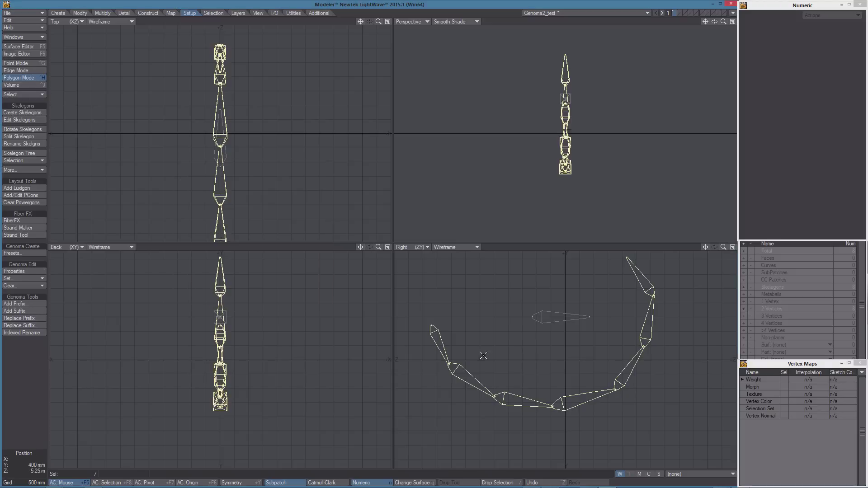
left_click(497, 327)
left_click(566, 390)
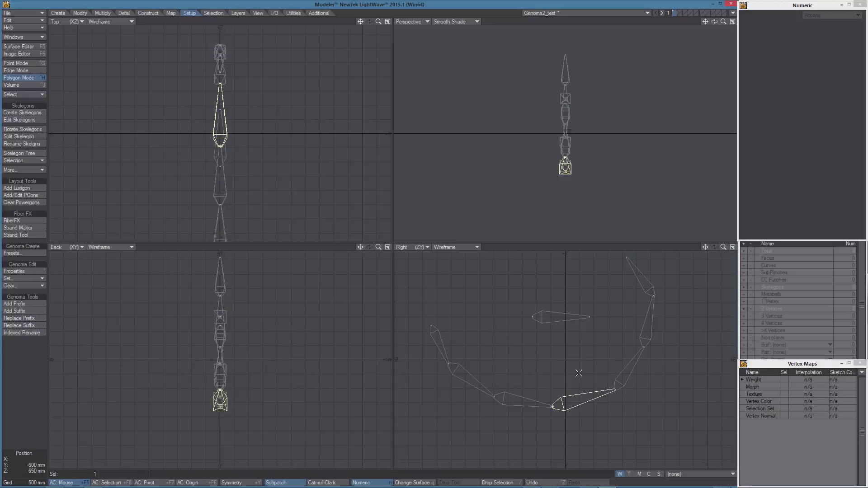
left_click(27, 270)
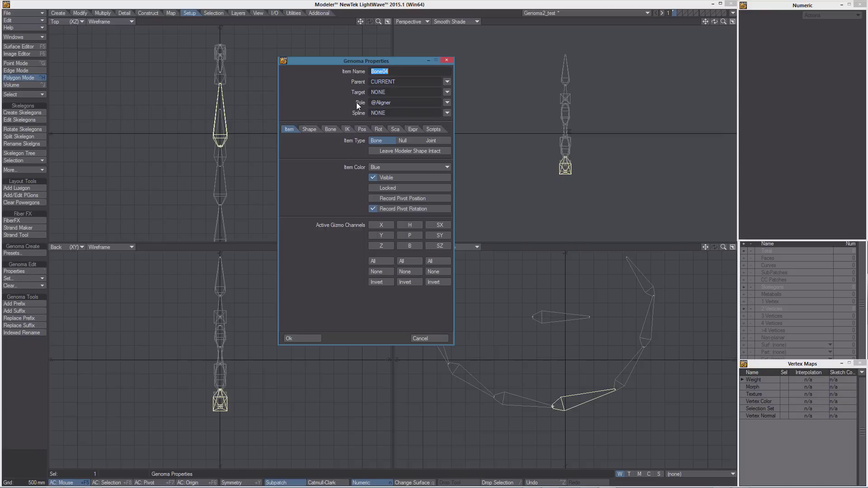
left_click(446, 61)
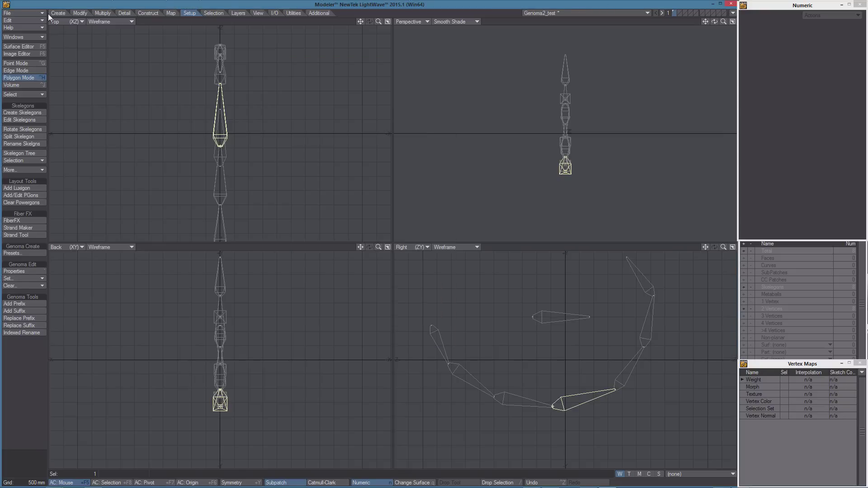
Save the object under the new name Genoma2_test_02
left_click(35, 13)
left_click(27, 11)
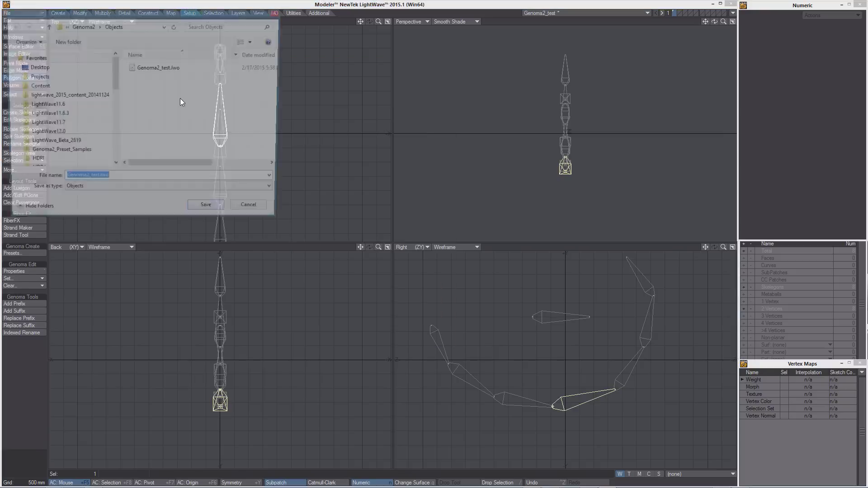
left_click(95, 182)
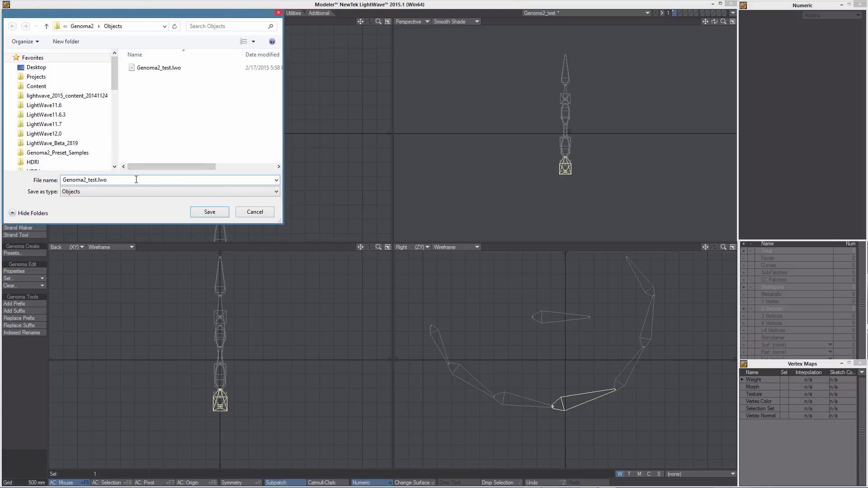
type("_02")
key("Return")
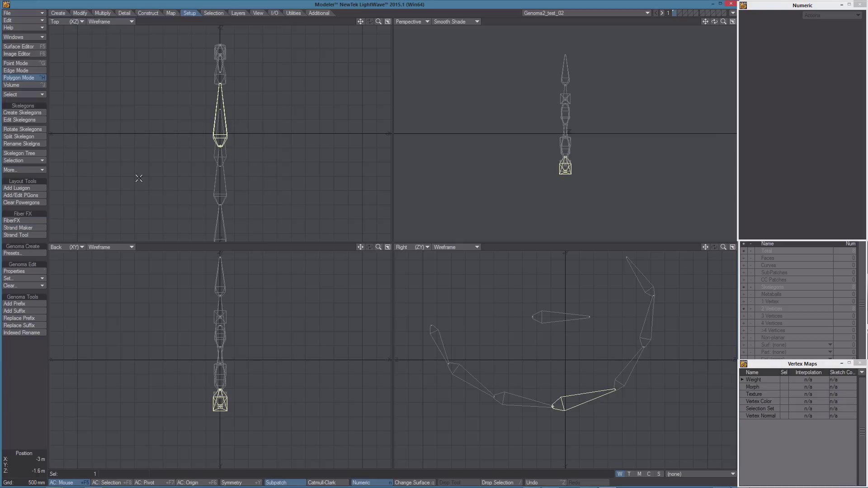
left_click(733, 13)
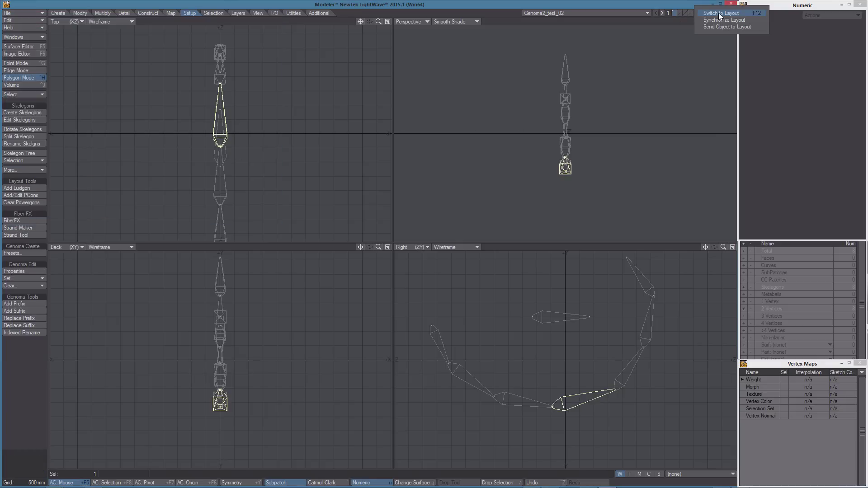
Clear Layout to a fresh empty scene, discarding the old scene's changes
left_click(719, 13)
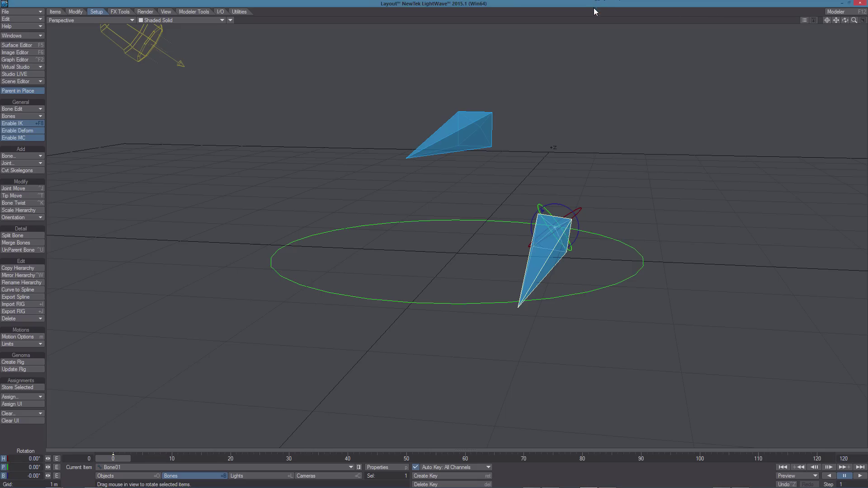
key("ctrl+n")
left_click(564, 283)
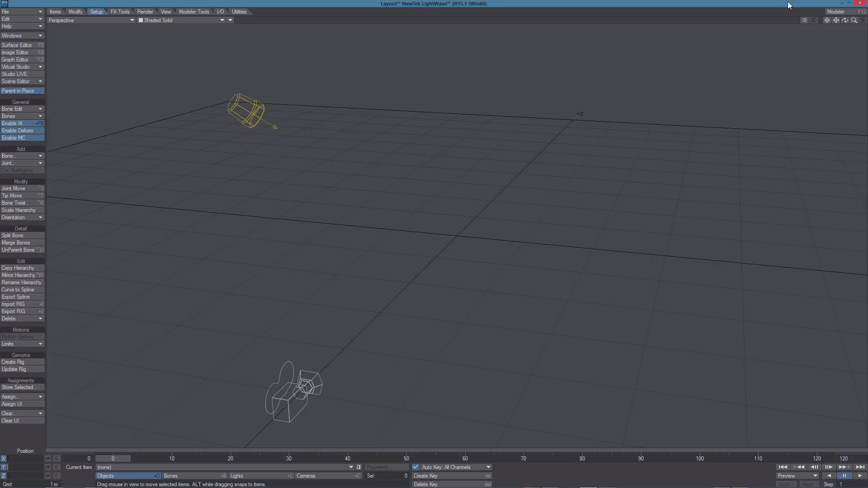
Send Genoma2_test_02 from Modeler into Layout and create its Genoma rig
left_click(843, 12)
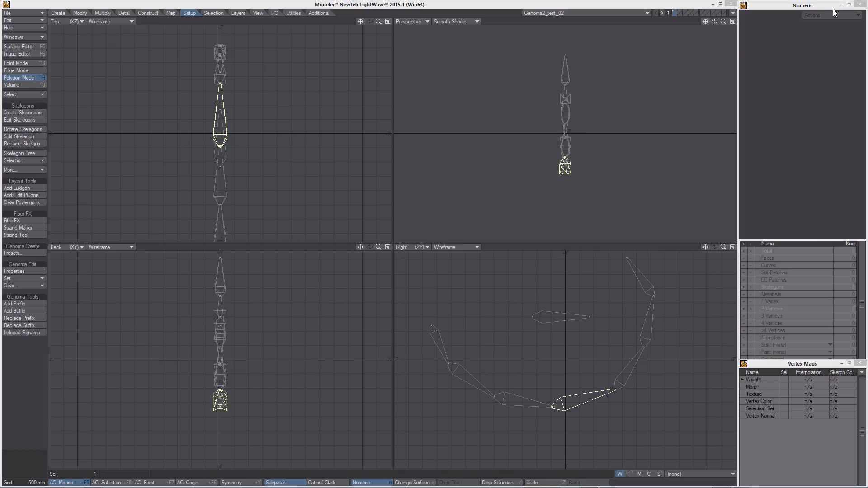
left_click(735, 13)
left_click(728, 28)
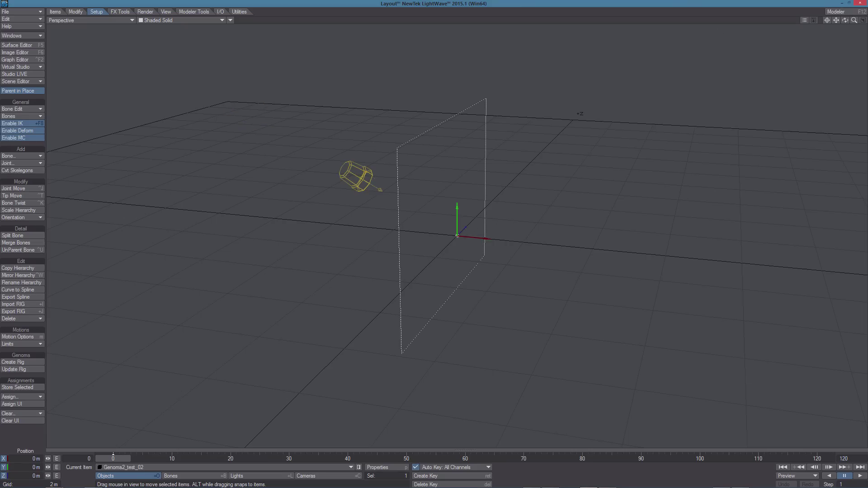
left_click_drag(457, 236, 456, 235, "alt")
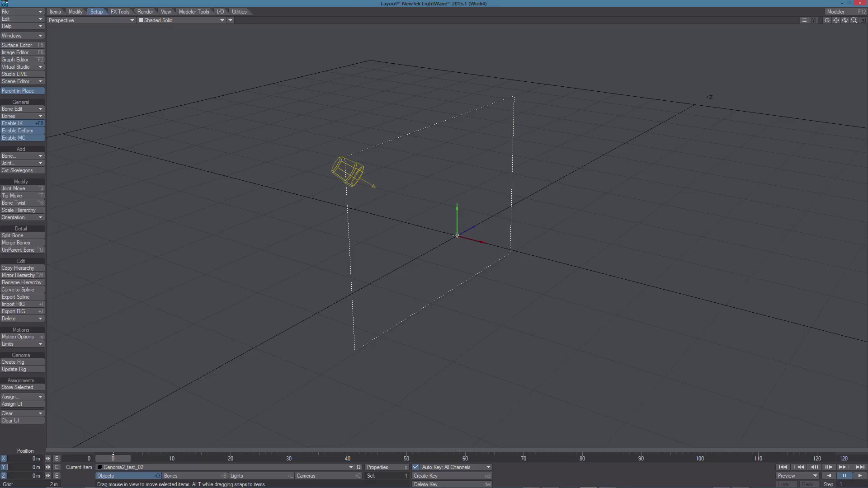
left_click(16, 362)
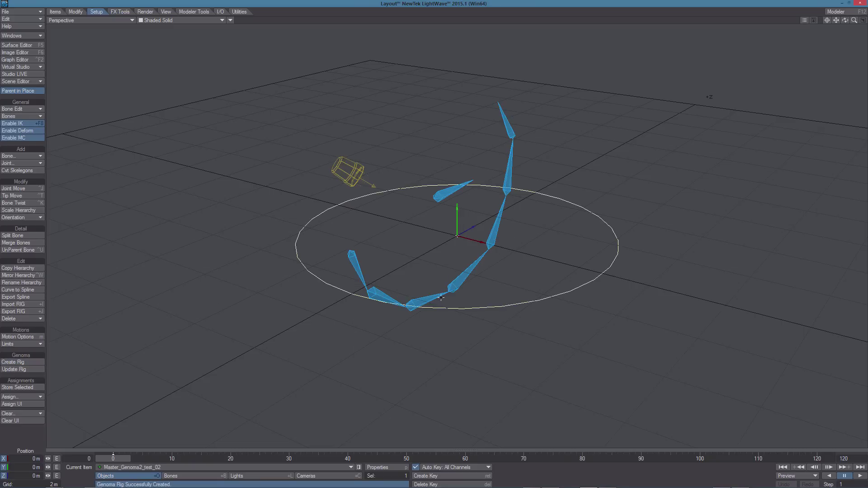
Select the seven-bone chain for rotation, enable pitch and bank channels, and inspect it
left_click_drag(441, 295, 384, 289, "alt")
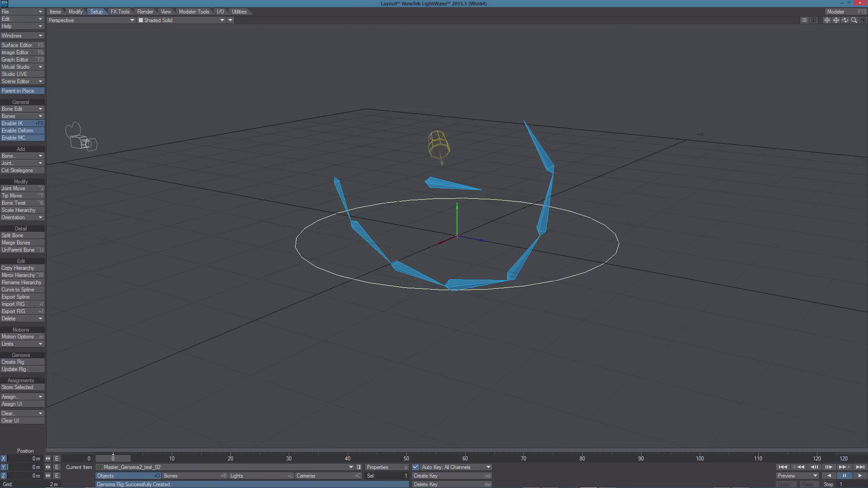
left_click(346, 197)
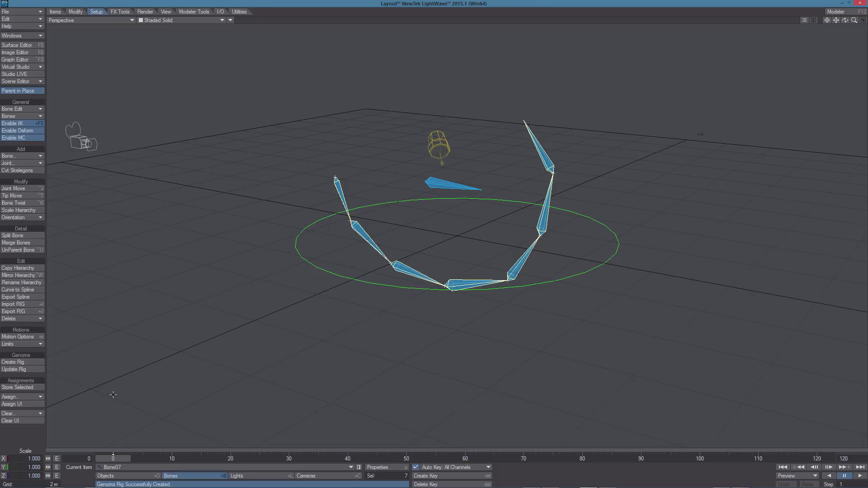
key("y")
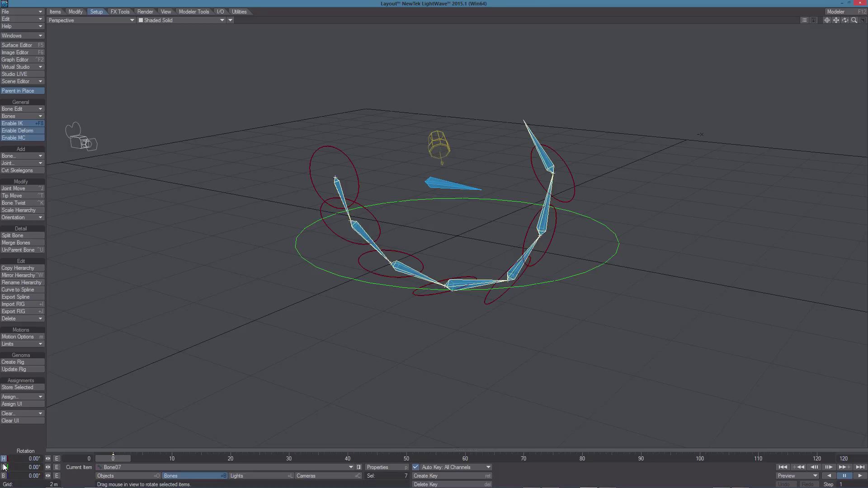
left_click(4, 467)
left_click(4, 475)
left_click_drag(529, 283, 556, 284, "alt")
scroll(587, 284, "up", 5)
scroll(587, 283, "down", 5)
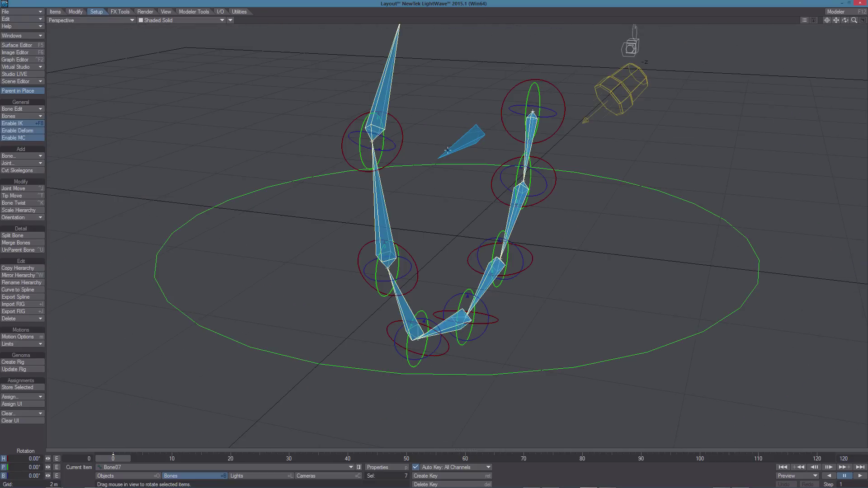
left_click(474, 134)
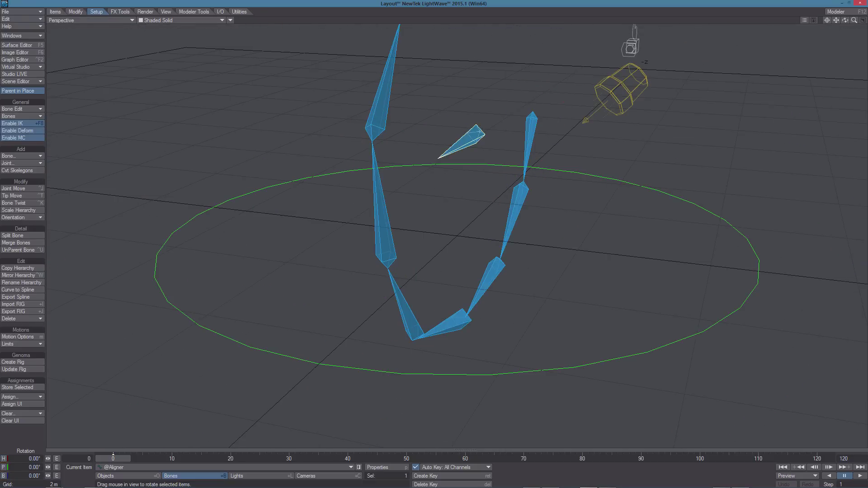
key("t")
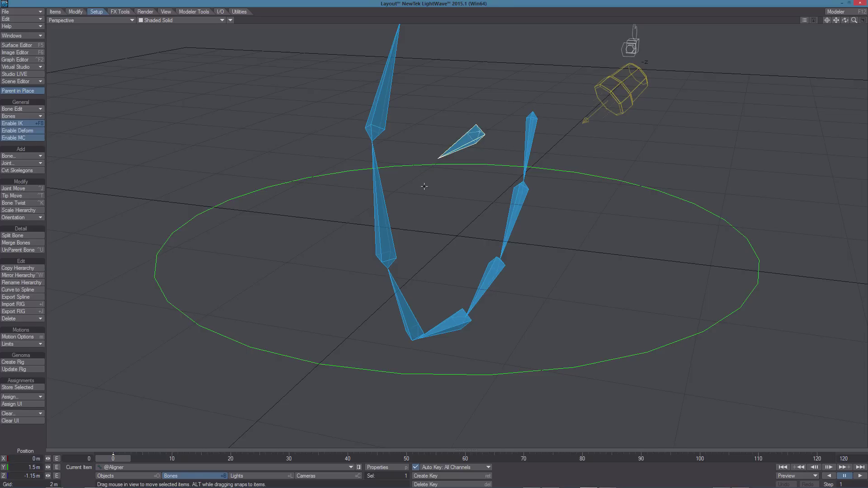
left_click_drag(457, 129, 594, 139)
key("Delete")
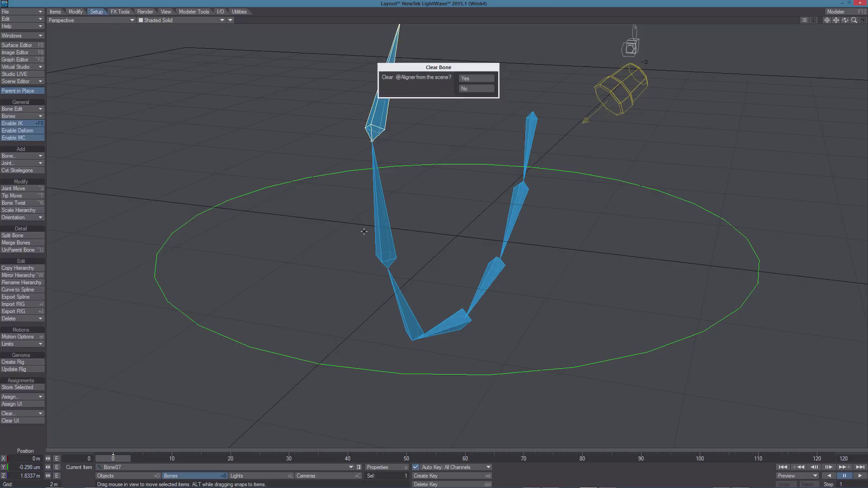
key("Return")
Select all seven chain bones for rotation and switch to Modeler
left_click(520, 128)
key("]")
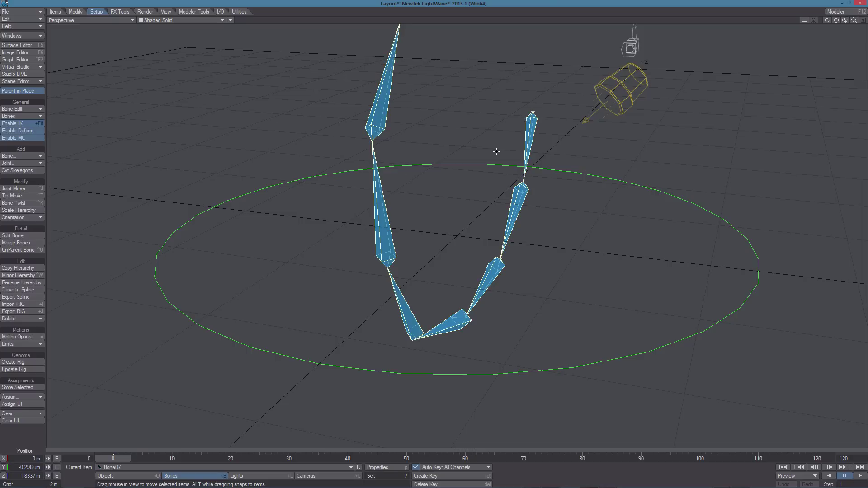
key("y")
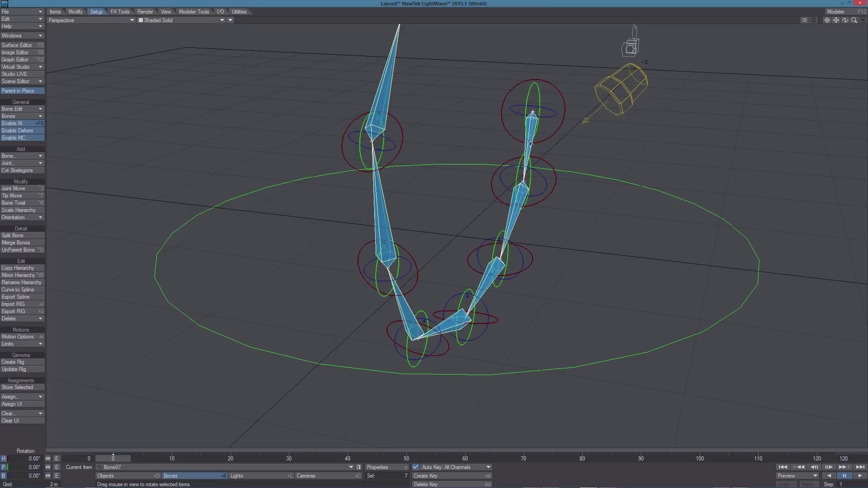
key("F12")
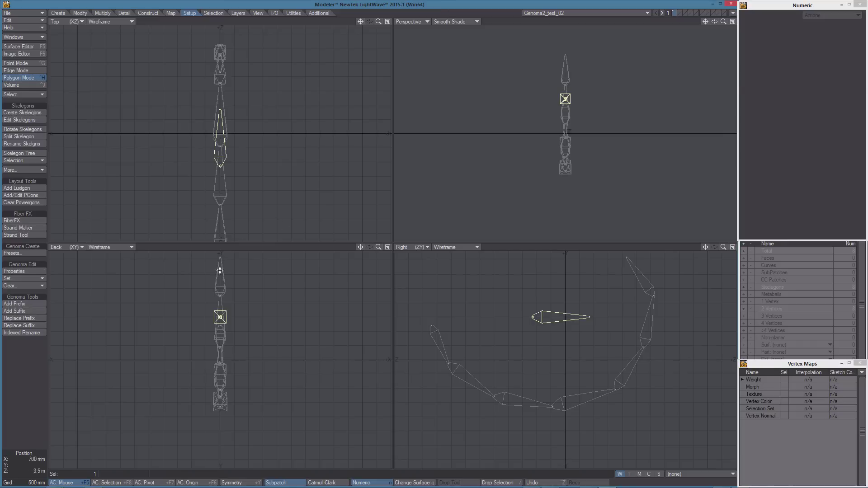
left_click_drag(251, 154, 338, 163)
left_click_drag(307, 317, 317, 337)
left_click_drag(558, 209, 377, 207, "alt")
Save Genoma2_test_02 and return to Layout in Objects mode
key("s")
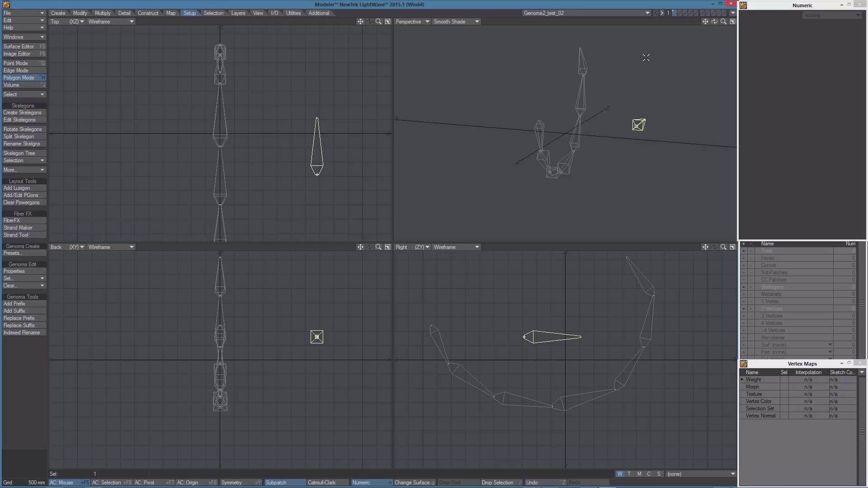
left_click(729, 14)
left_click(718, 17)
key("shift+o")
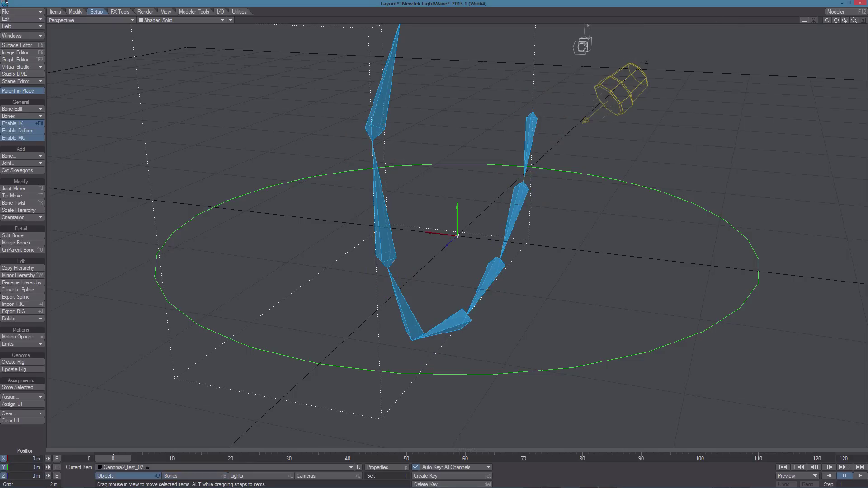
Run Genoma Update Rig and look over the rebuilt rig's bones and control circle
left_click(16, 369)
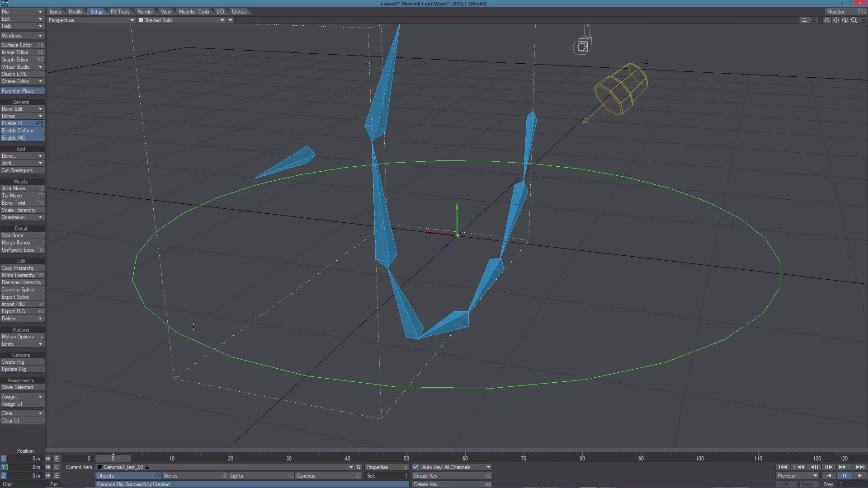
left_click_drag(399, 196, 371, 149, "alt")
left_click(385, 116)
left_click(346, 170)
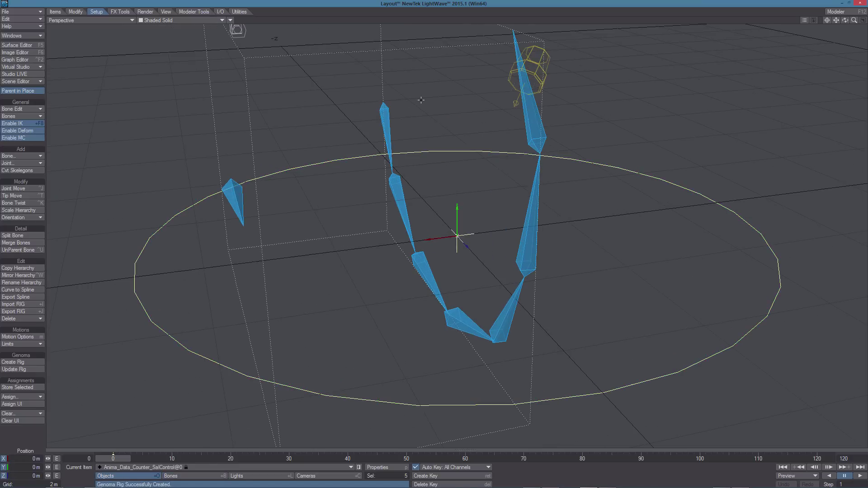
left_click(382, 135)
Select all bones for rotation with heading, pitch and bank rings, viewed from a near-level side
key("h")
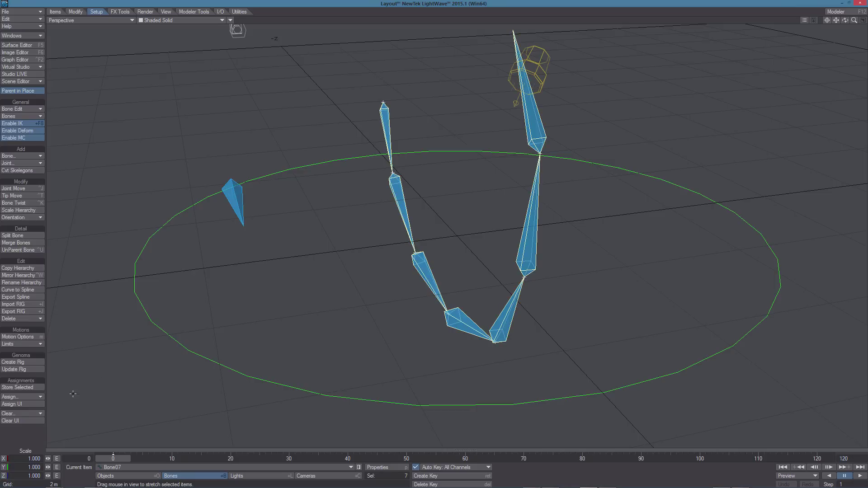
key("y")
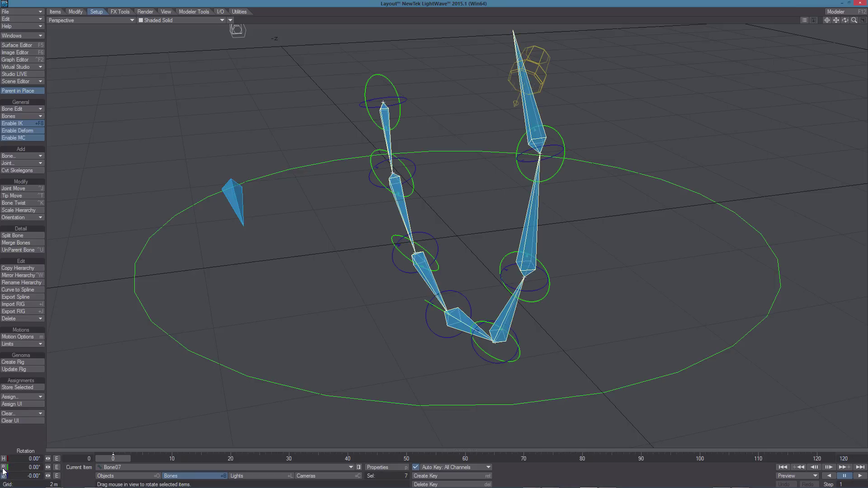
left_click(4, 459)
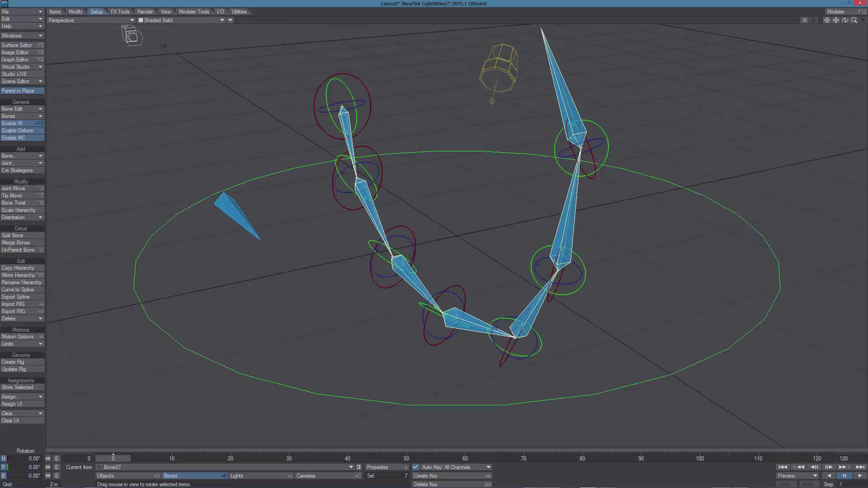
left_click_drag(845, 20, 345, 197)
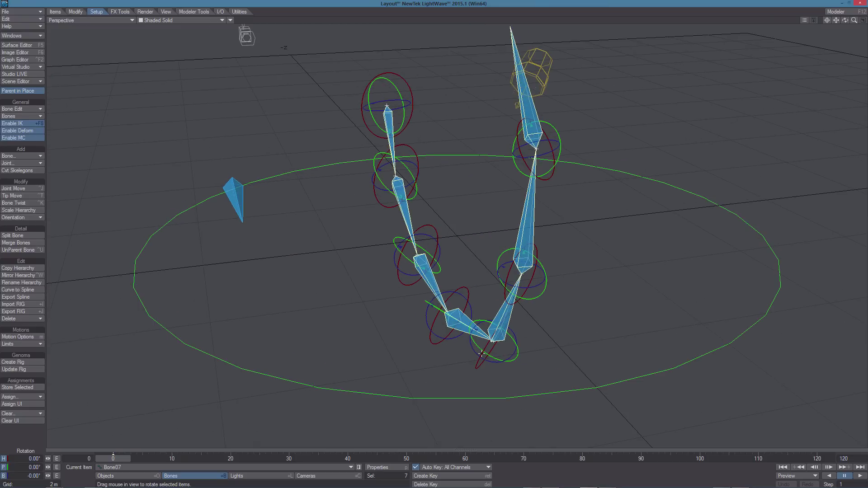
Open Bone07's Motion Options and review its settings
key("m")
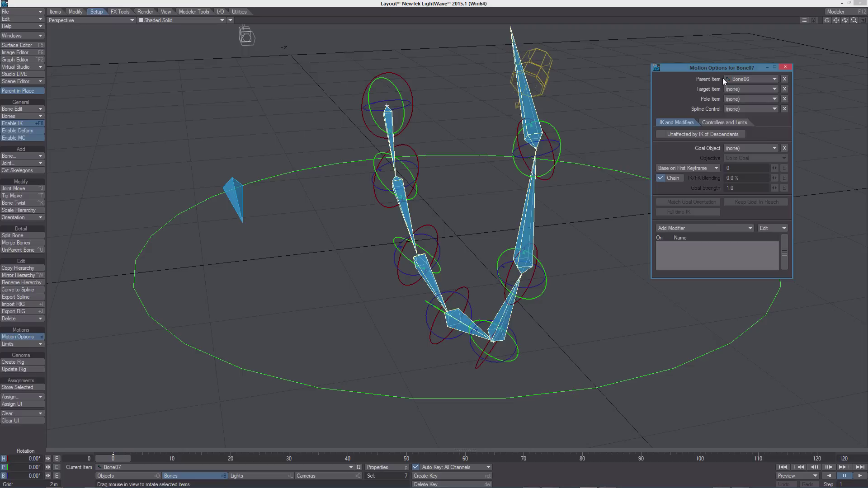
left_click(816, 59)
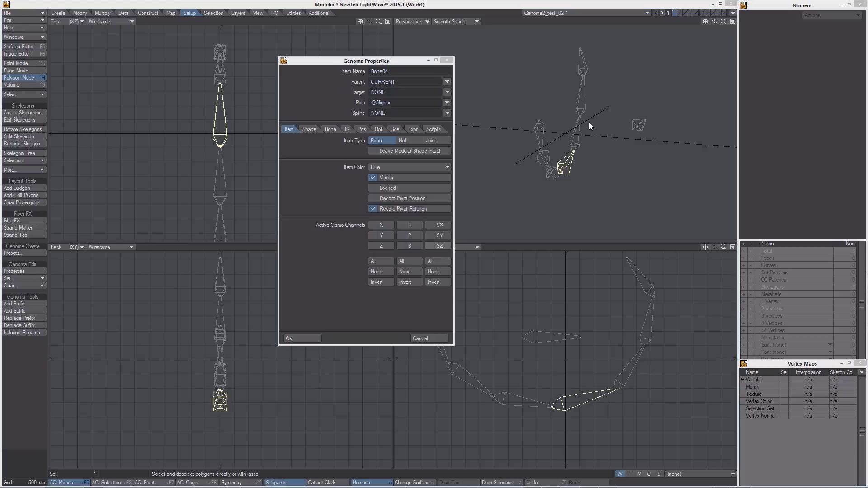
left_click(448, 61)
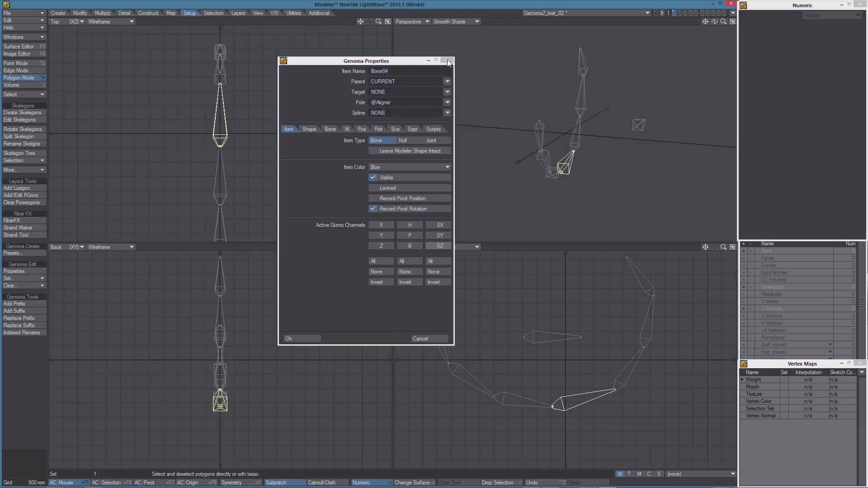
left_click(589, 393)
left_click(556, 334)
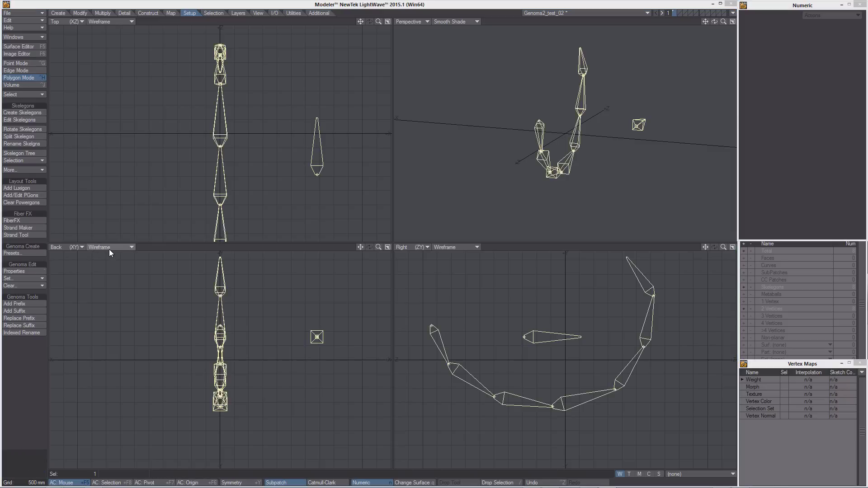
key("p")
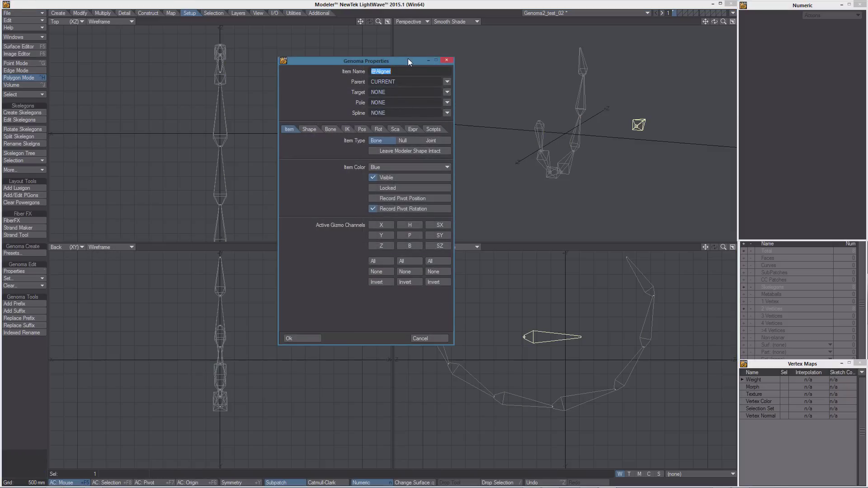
left_click(434, 129)
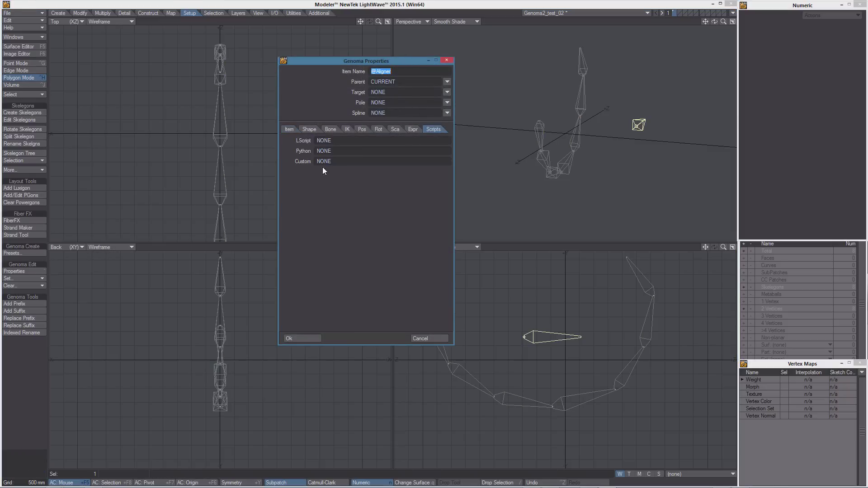
left_click(337, 162)
type("DeleteMe")
key("Return")
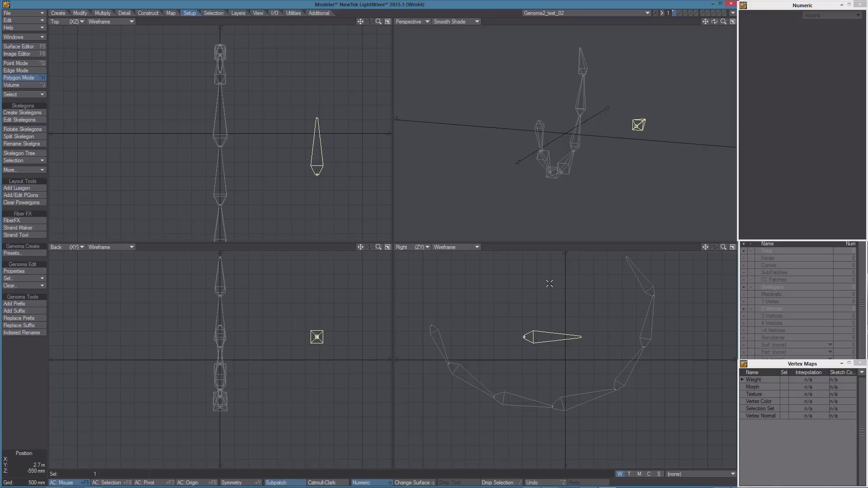
key("slash")
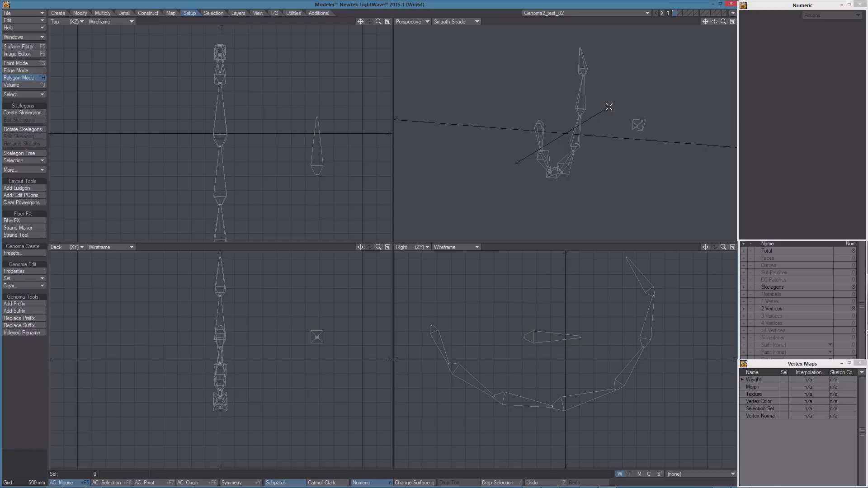
In Layout, close Bone07's Motion Options and run Genoma Update Rig in Objects mode
key("F12")
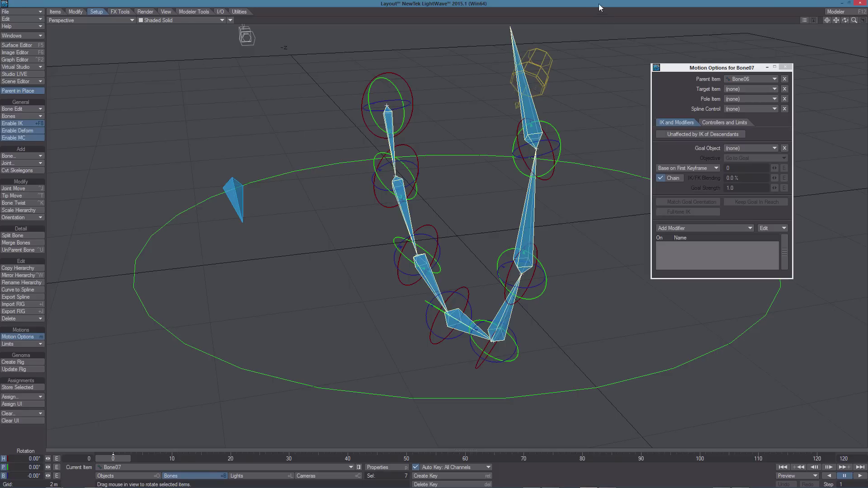
left_click(786, 67)
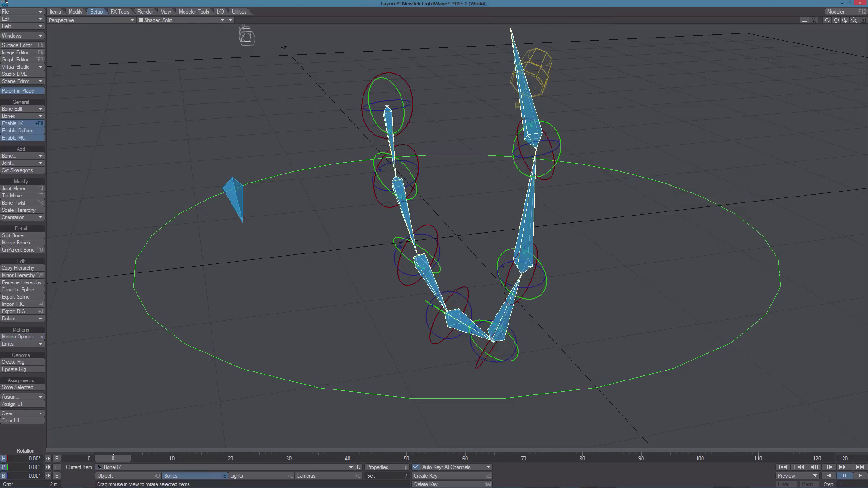
key("shift+o")
left_click(26, 369)
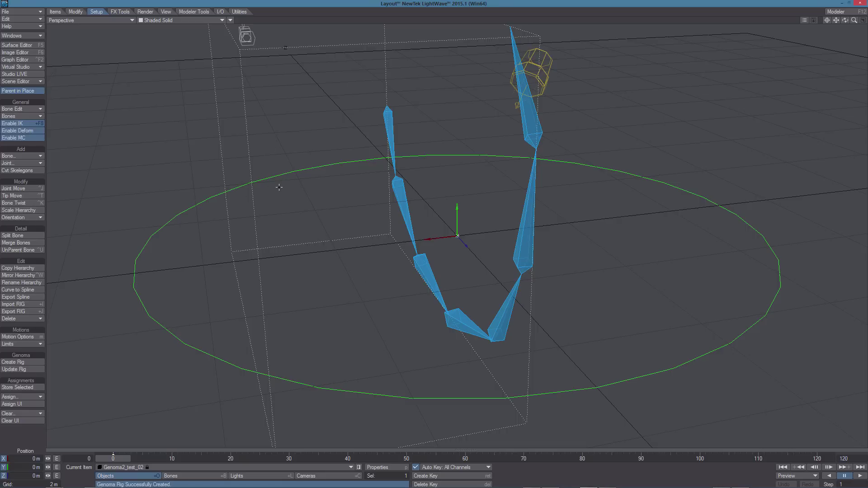
Select all seven bones with bank rotation rings shown and orbit to check alignment
key("shift+b")
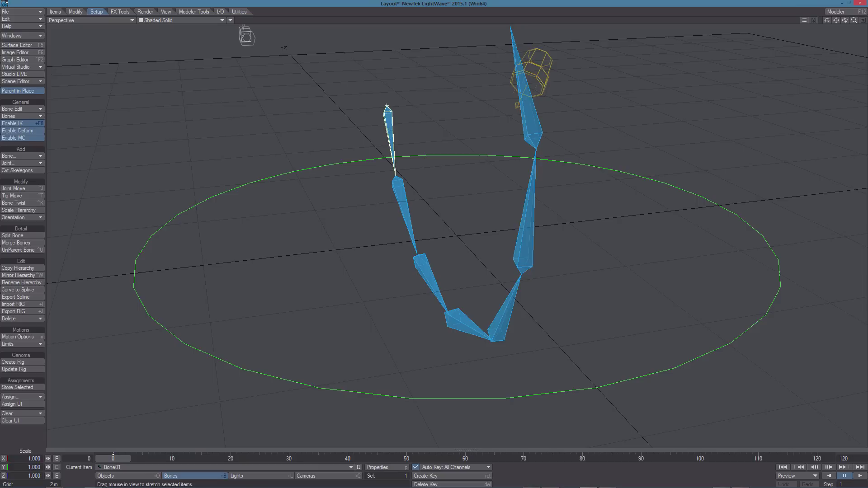
key("h")
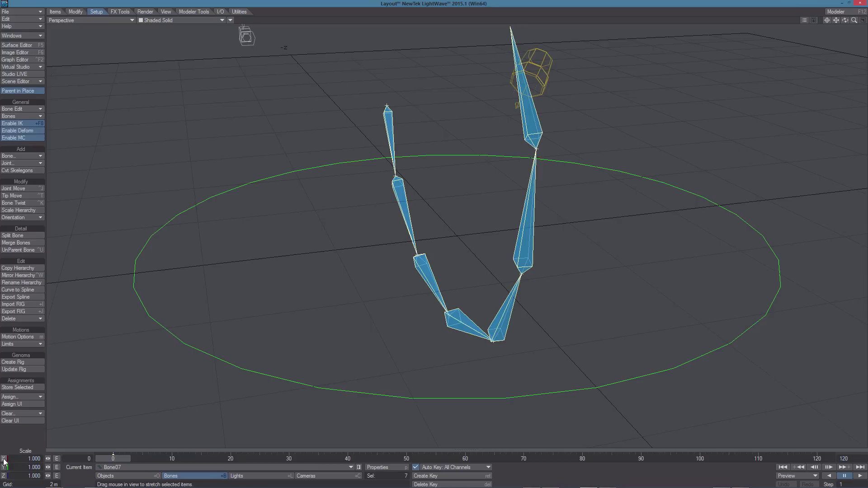
key("y")
left_click(3, 475)
left_click_drag(451, 217, 548, 275, "alt")
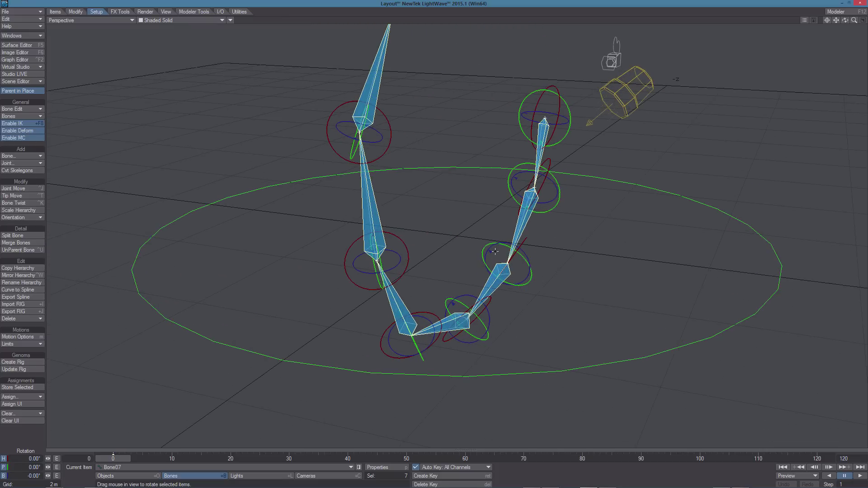